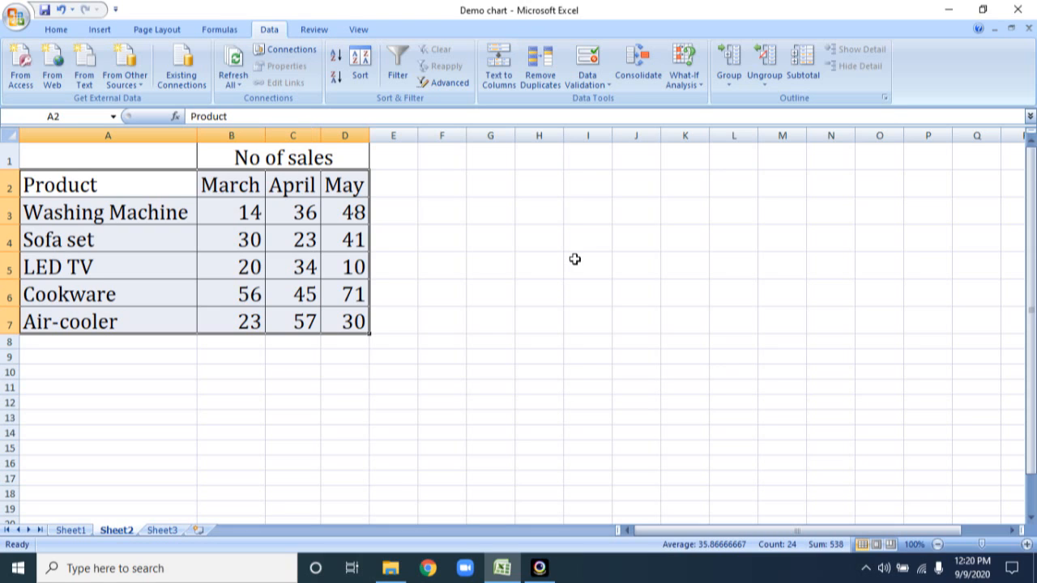
- Sort the sales table A2:D7 by product from A to Z, and re-sort it from Z to A
left_click(451, 213)
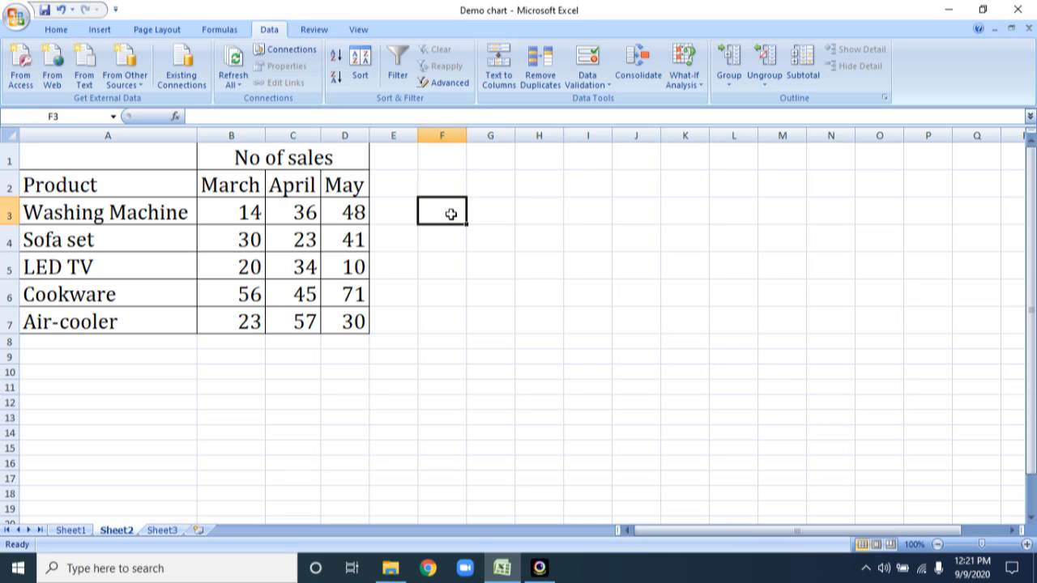
left_click(55, 181)
left_click_drag(55, 182, 346, 317)
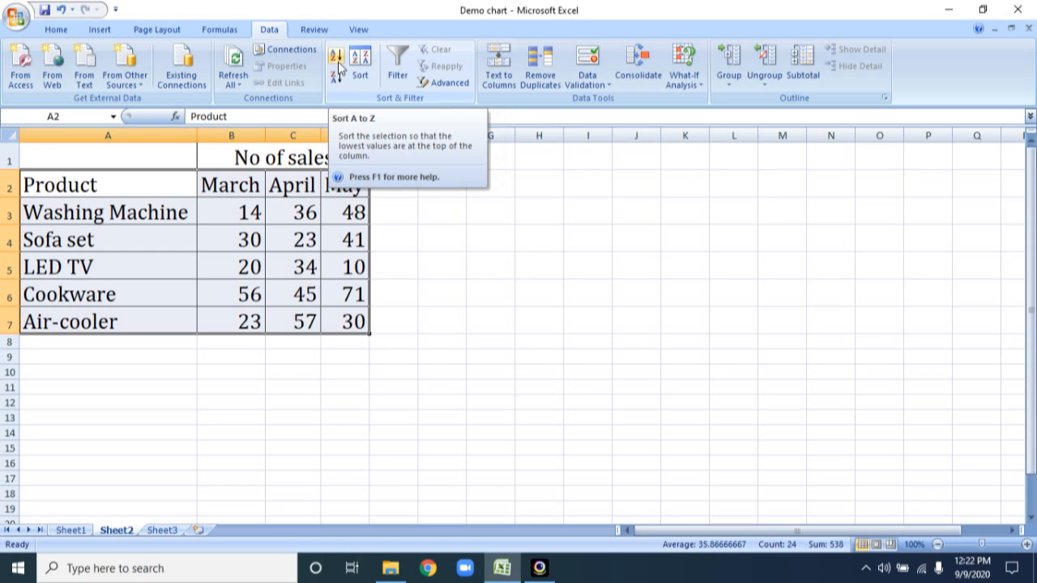
left_click(337, 63)
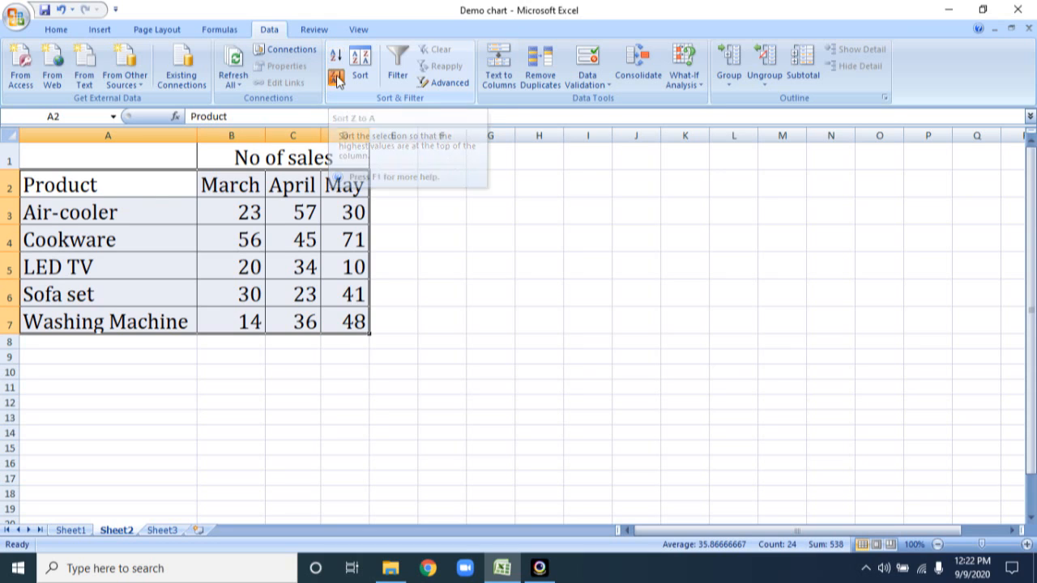
left_click(337, 79)
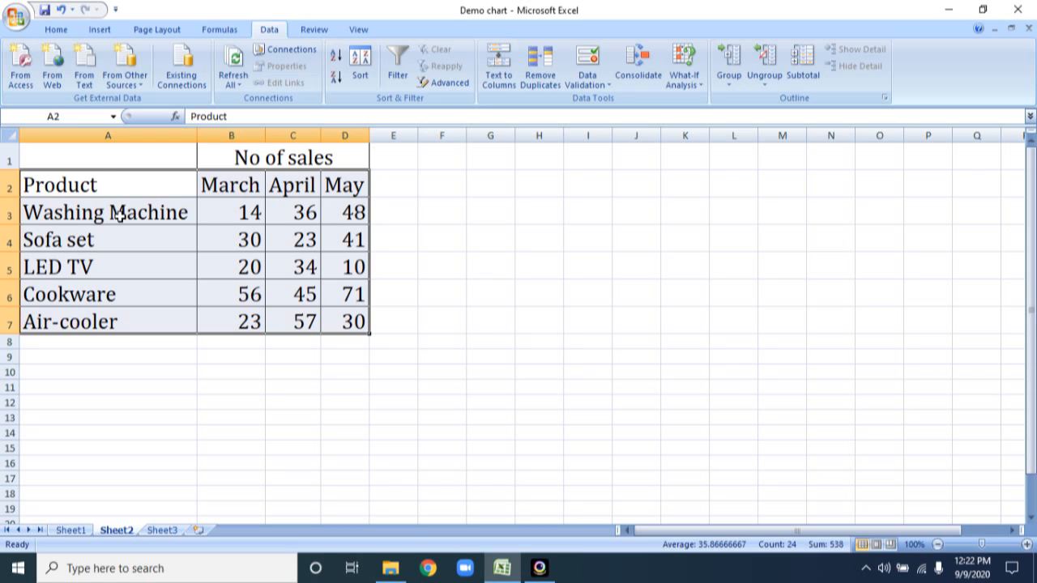
- Select the sales table A2:D7 including its header row and open the custom Sort settings
left_click(103, 176)
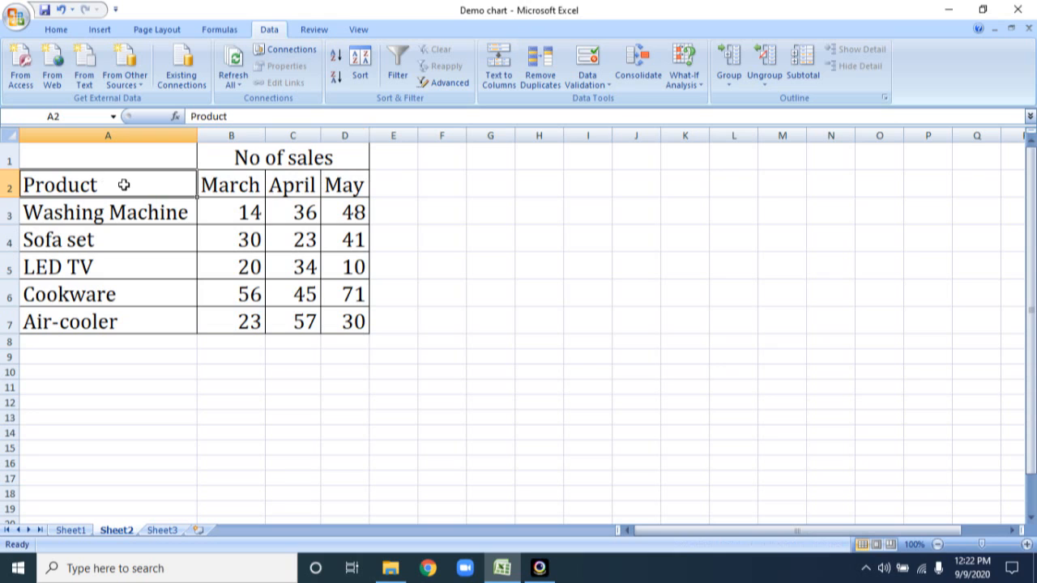
left_click_drag(123, 184, 338, 320)
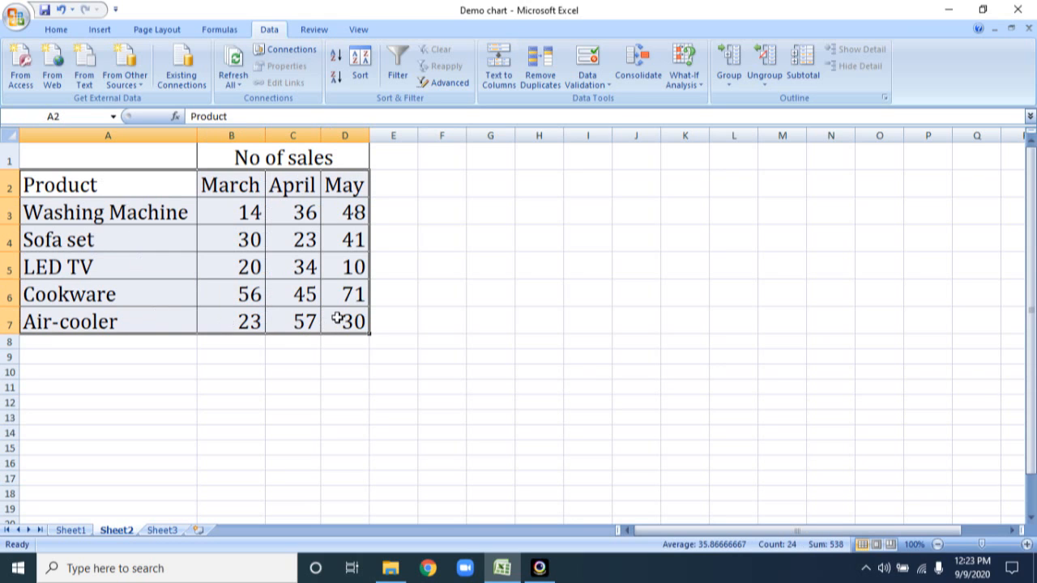
left_click(361, 68)
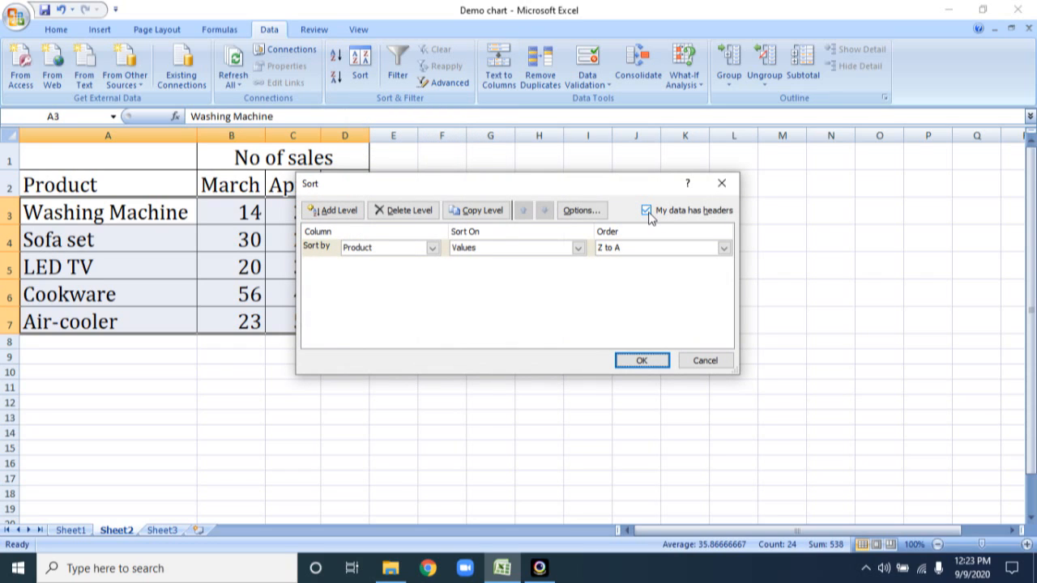
- Compare the available sort columns with the data-has-headers option on and off, leaving the option enabled
left_click(433, 250)
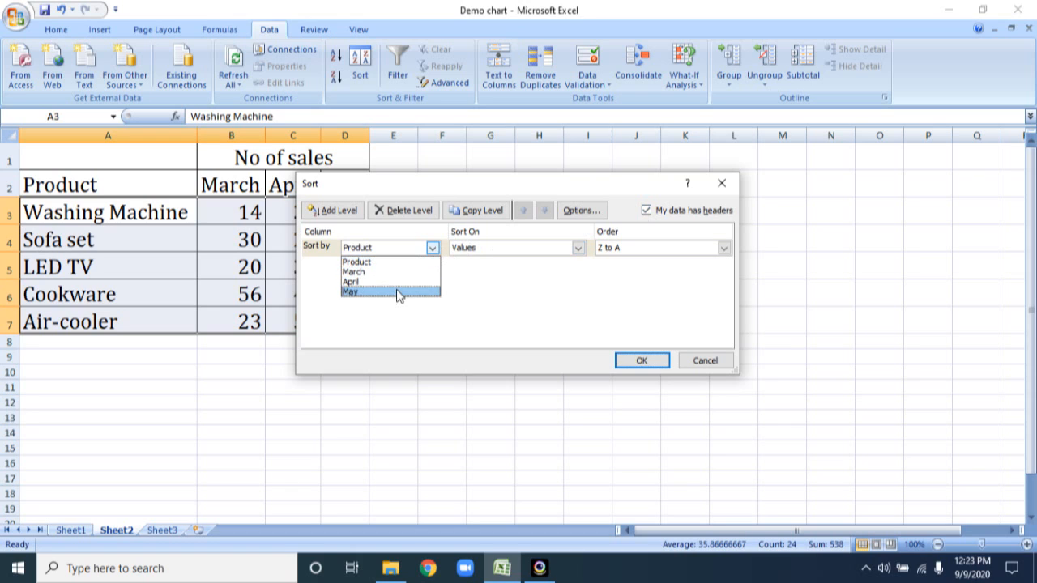
left_click(409, 264)
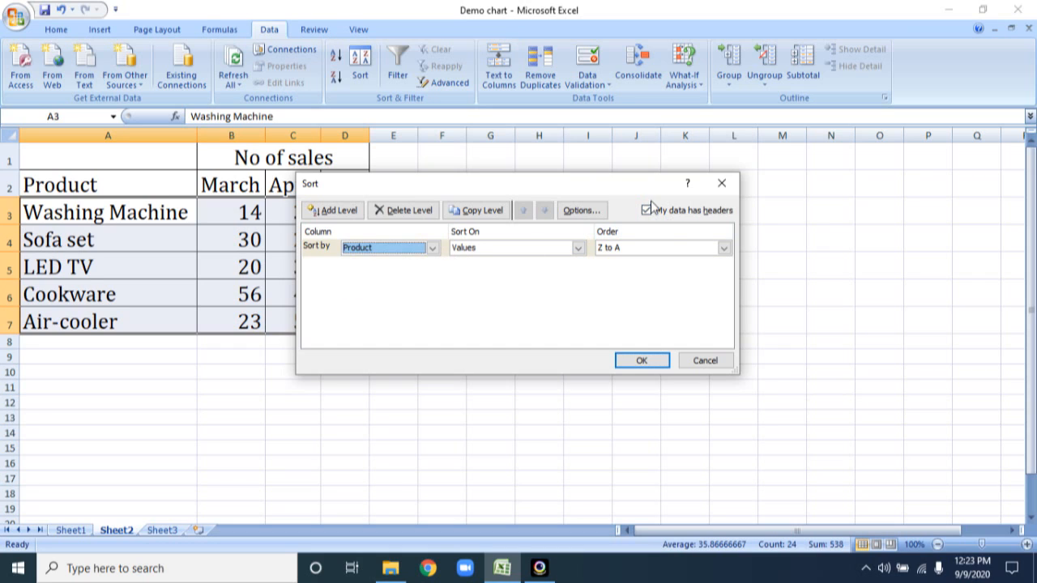
left_click(647, 211)
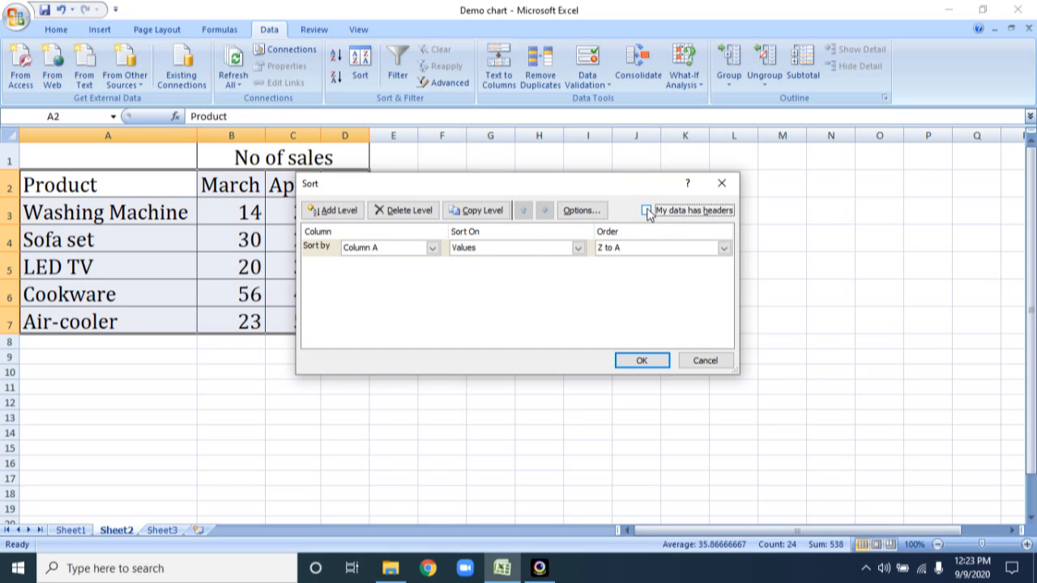
left_click(433, 250)
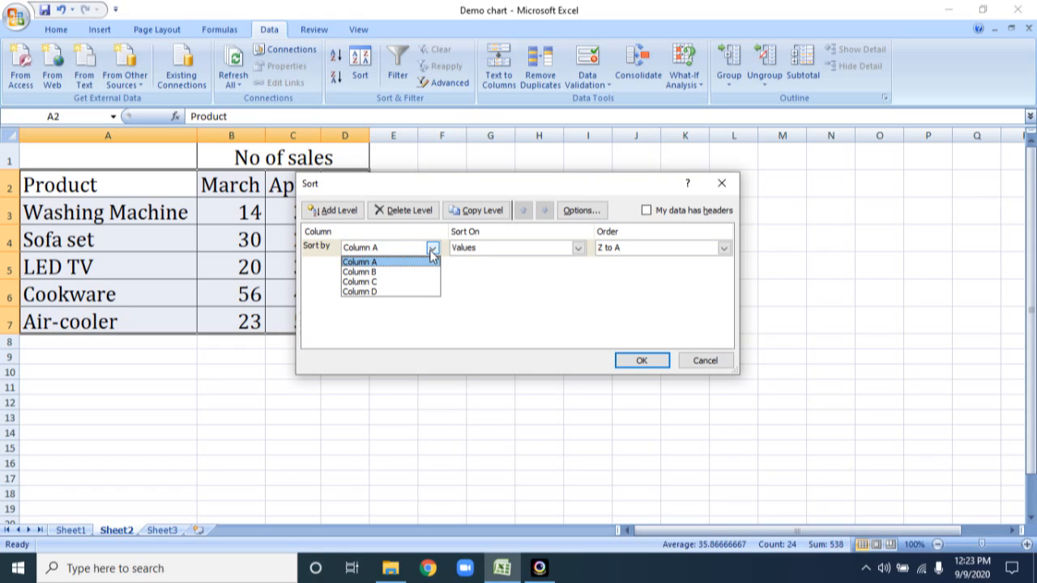
left_click(650, 215)
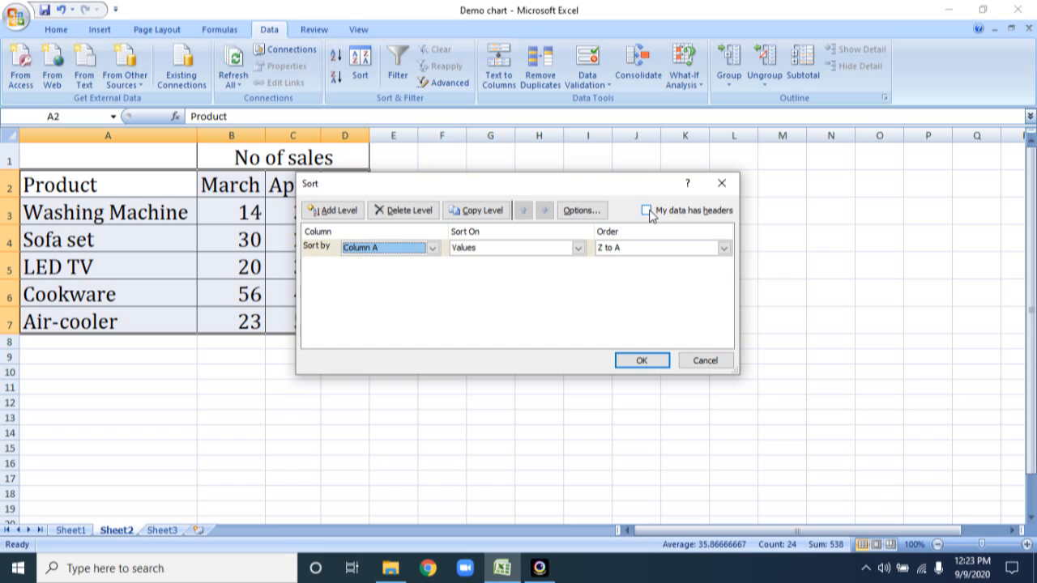
left_click(646, 212)
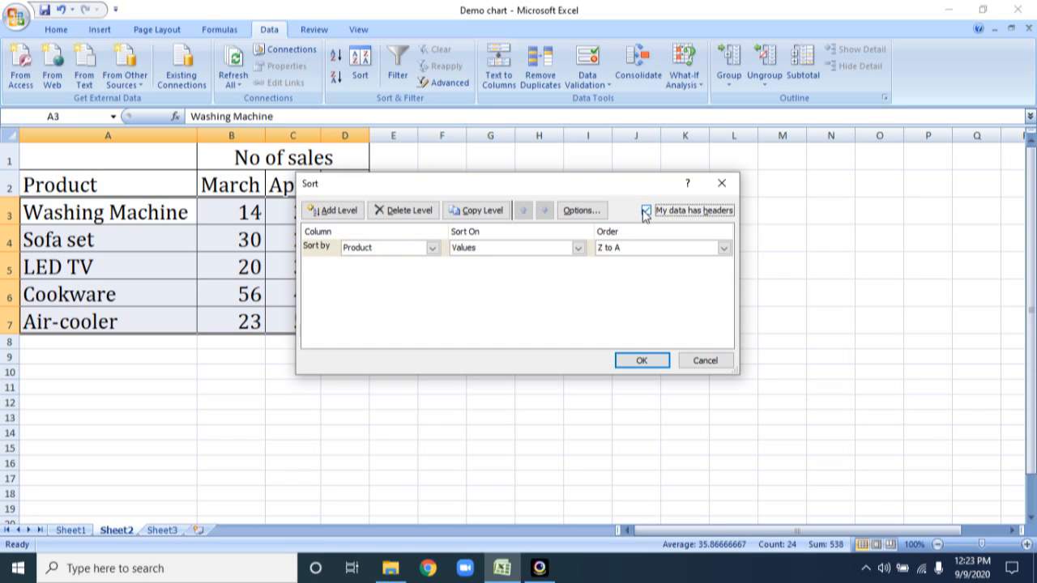
- Sort the table by the April column's values, from largest to smallest
left_click(431, 249)
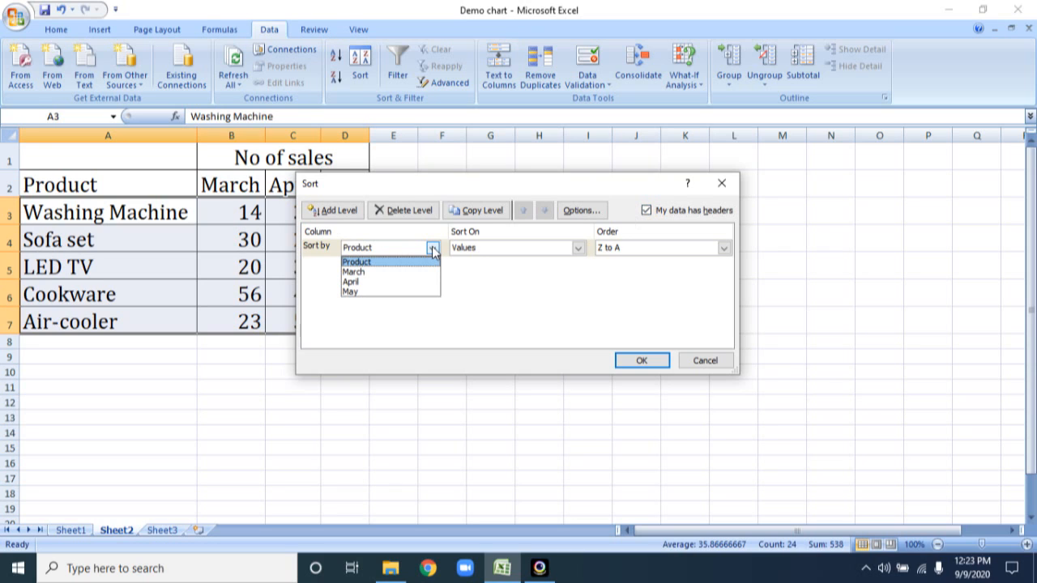
left_click(384, 284)
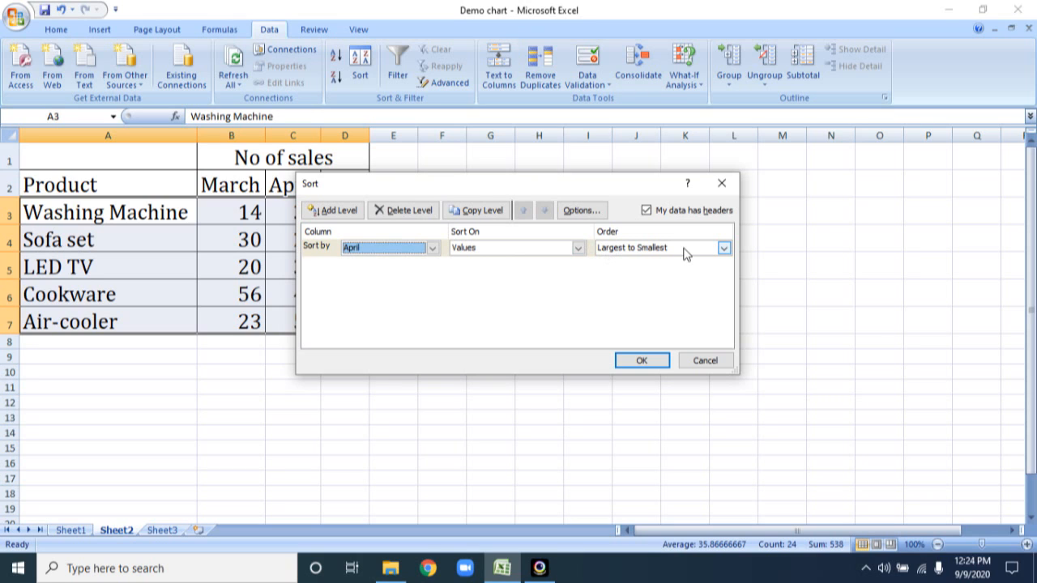
left_click(642, 361)
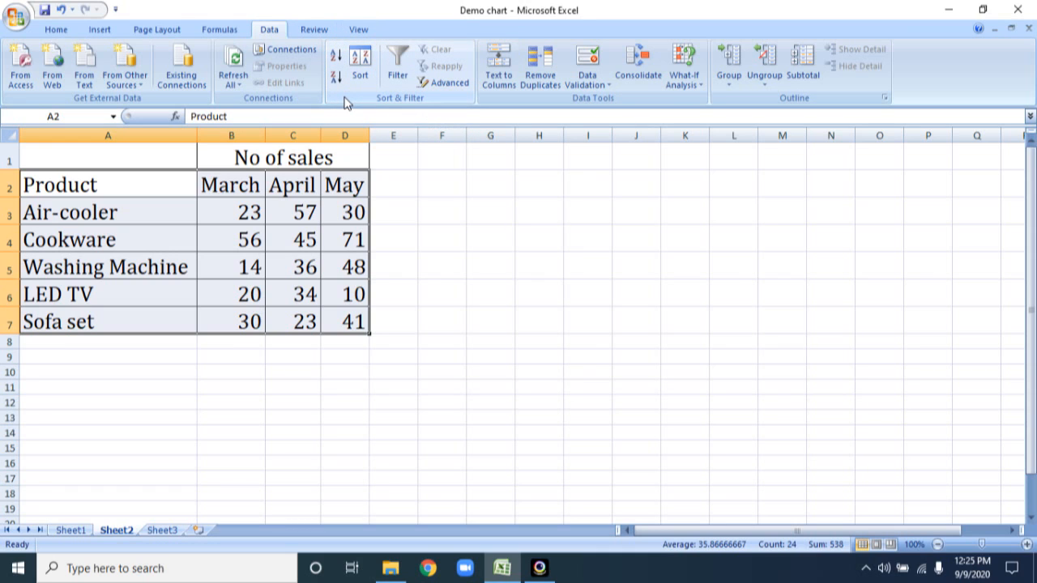
- Turn on column filters for the table, filter Air-cooler out of the Product column, and undo that exclusion
left_click(397, 63)
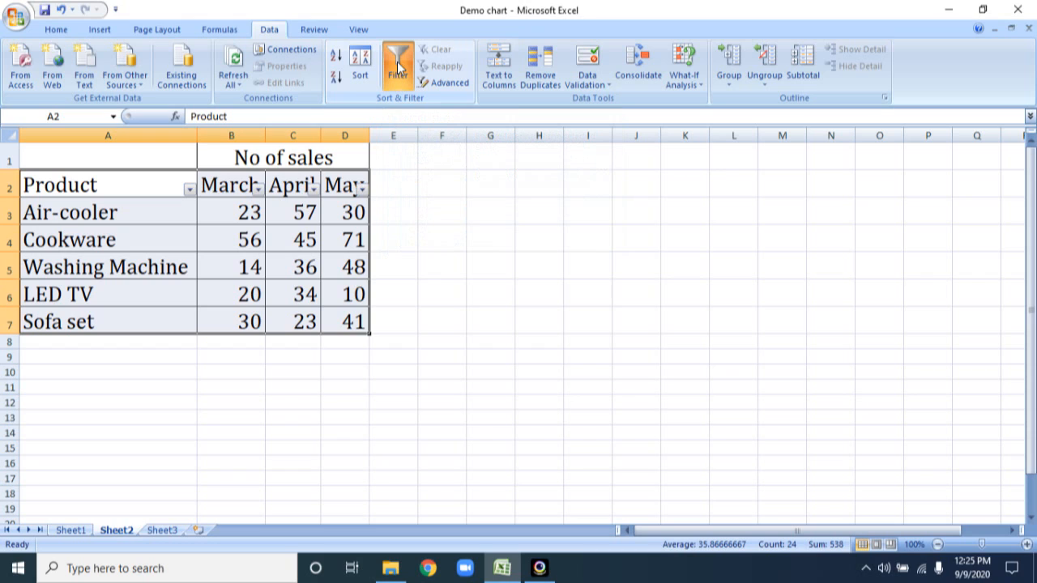
left_click(191, 189)
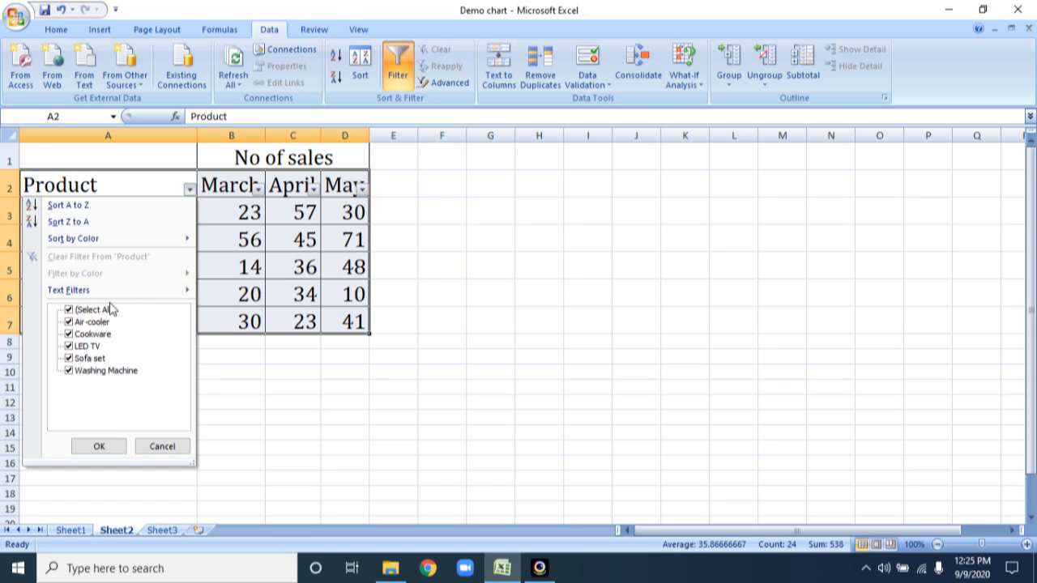
left_click(69, 321)
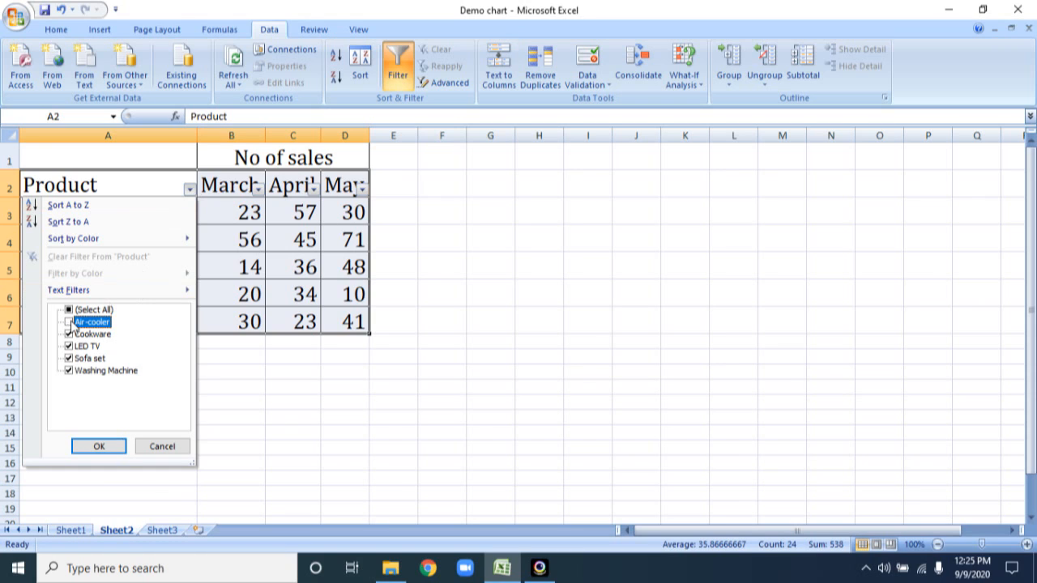
left_click(107, 449)
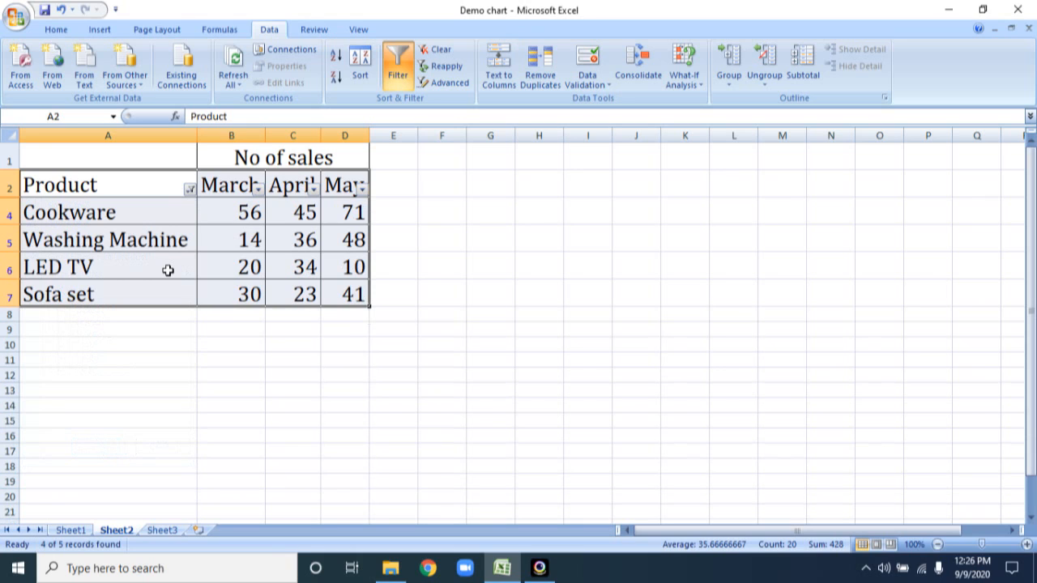
key("ctrl+z")
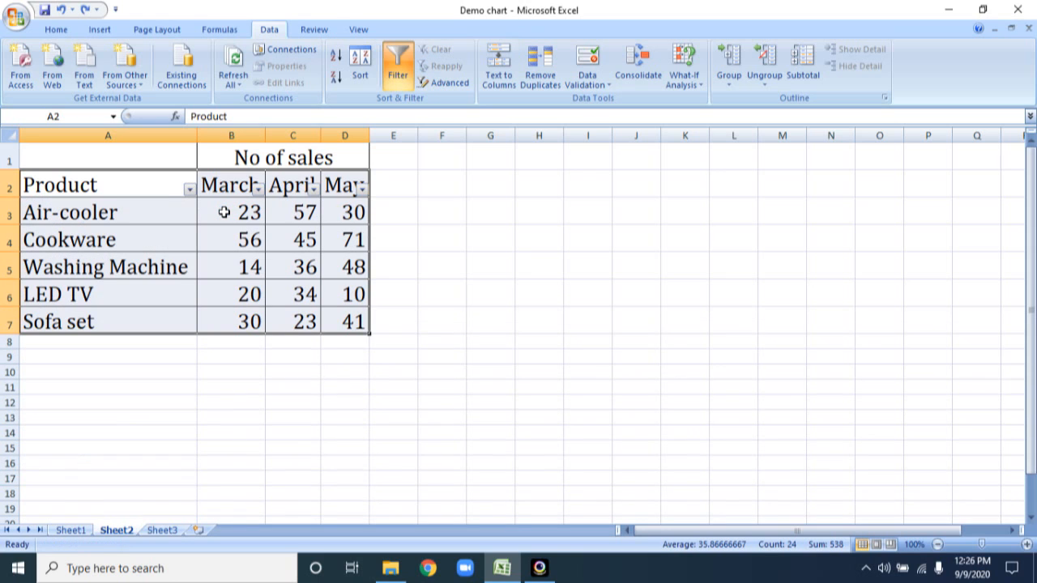
- Filter the April column with a number filter to show only rows greater than 25
left_click(314, 188)
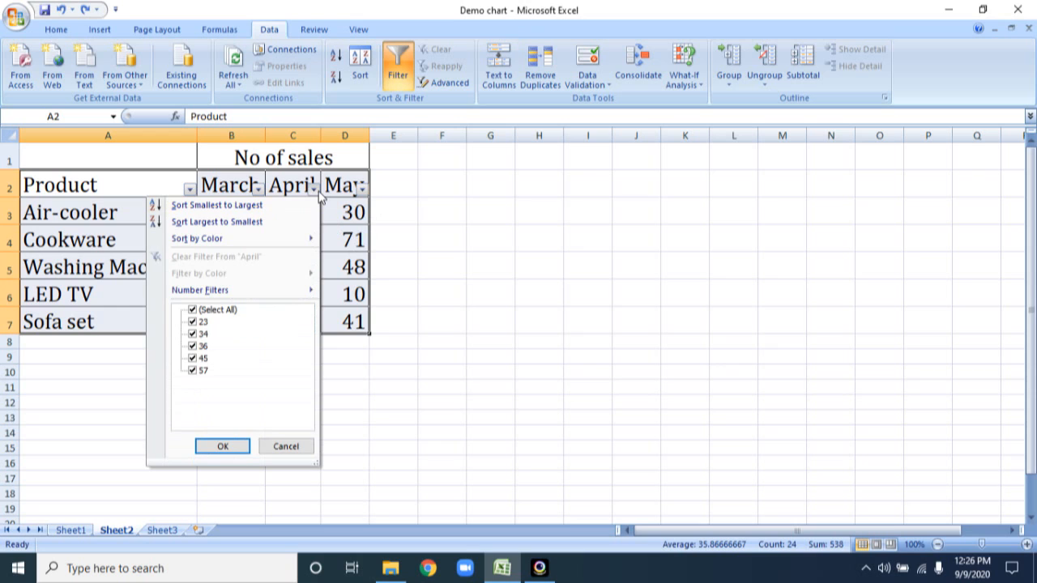
left_click(320, 196)
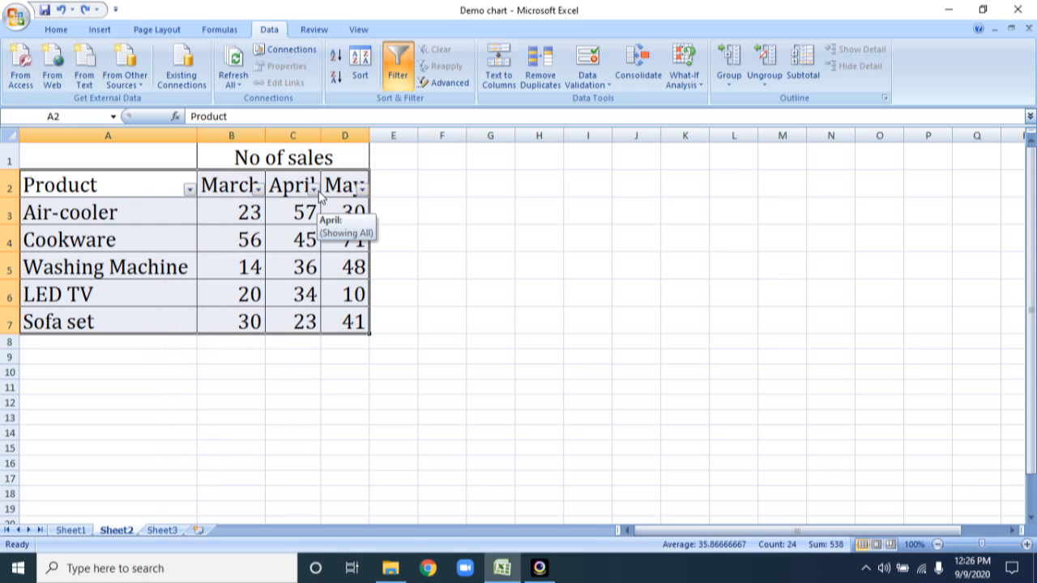
left_click(313, 188)
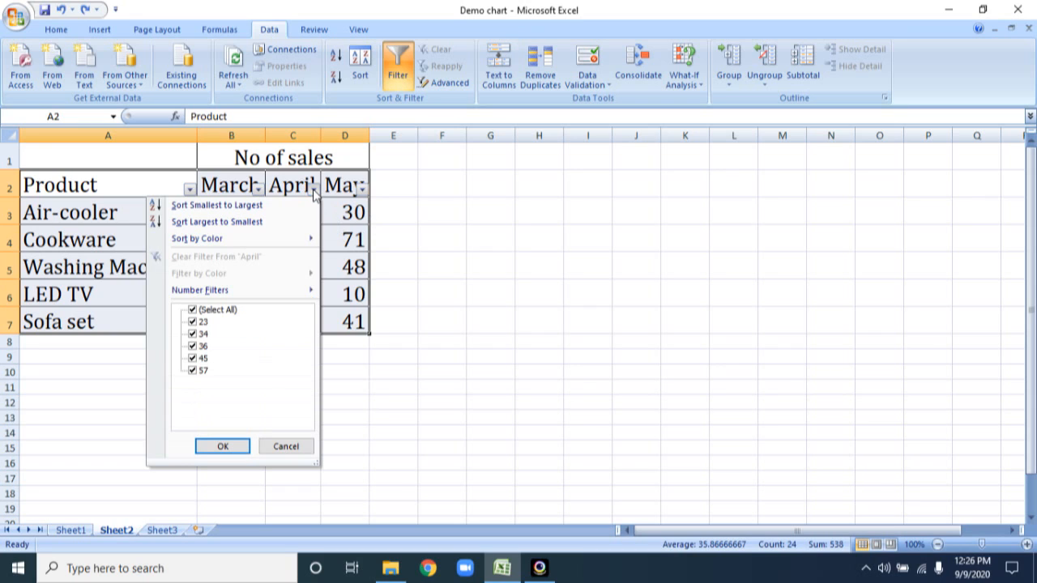
mouse_move(263, 297)
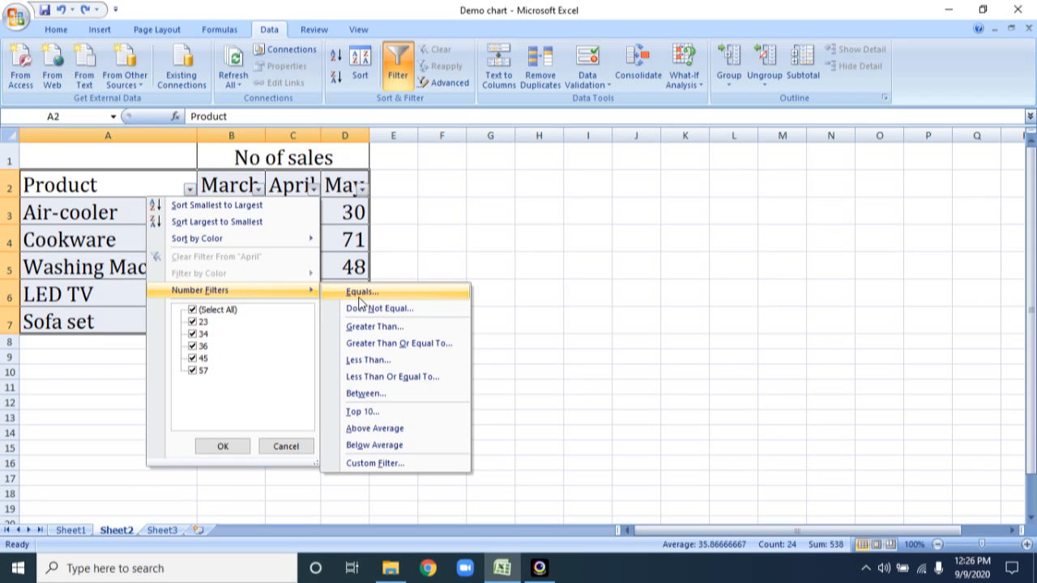
left_click(419, 326)
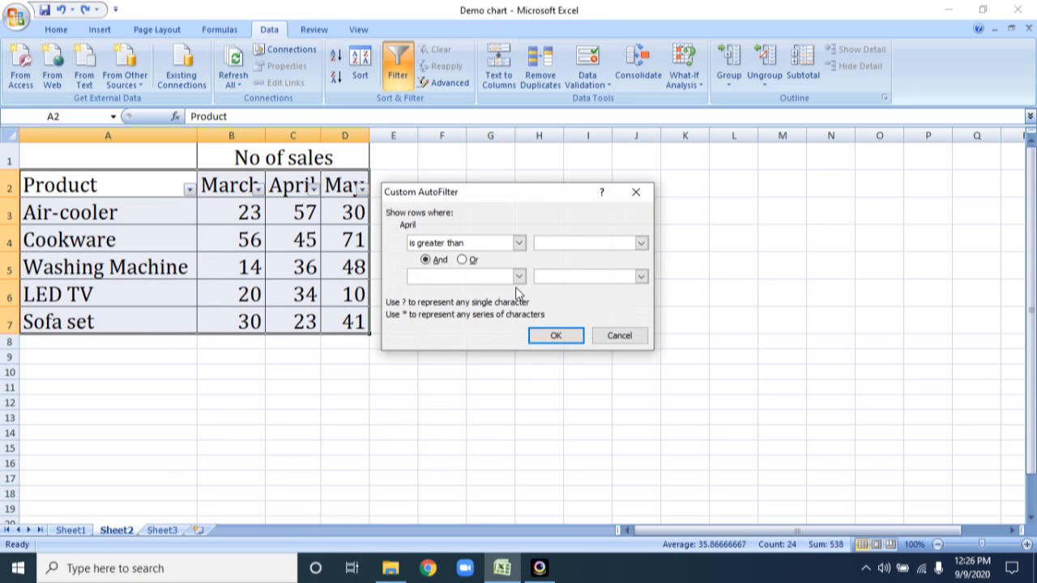
type("25")
left_click(559, 336)
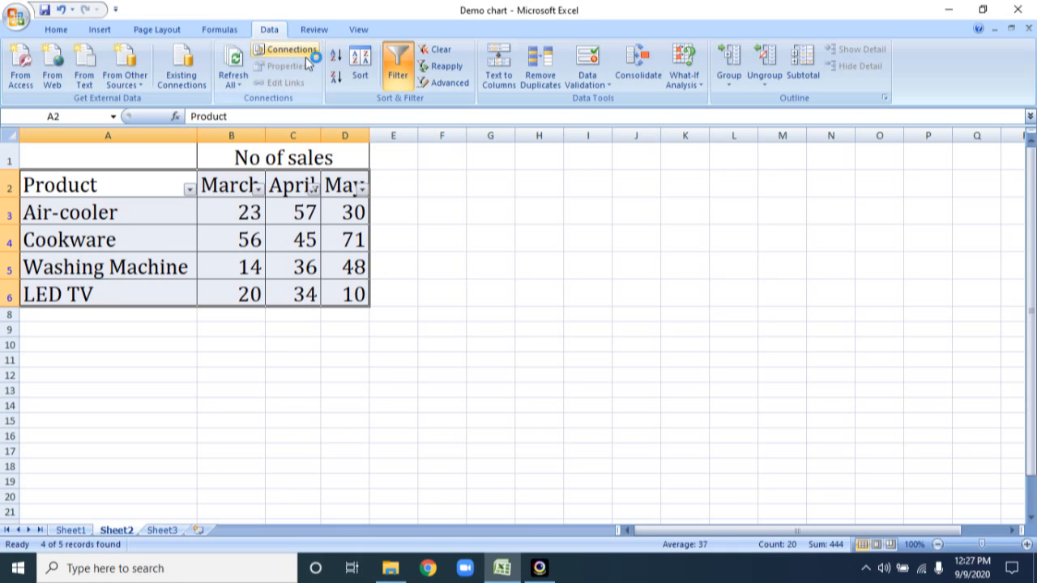
- Turn off filtering for the sales table so all its rows are displayed
left_click(407, 85)
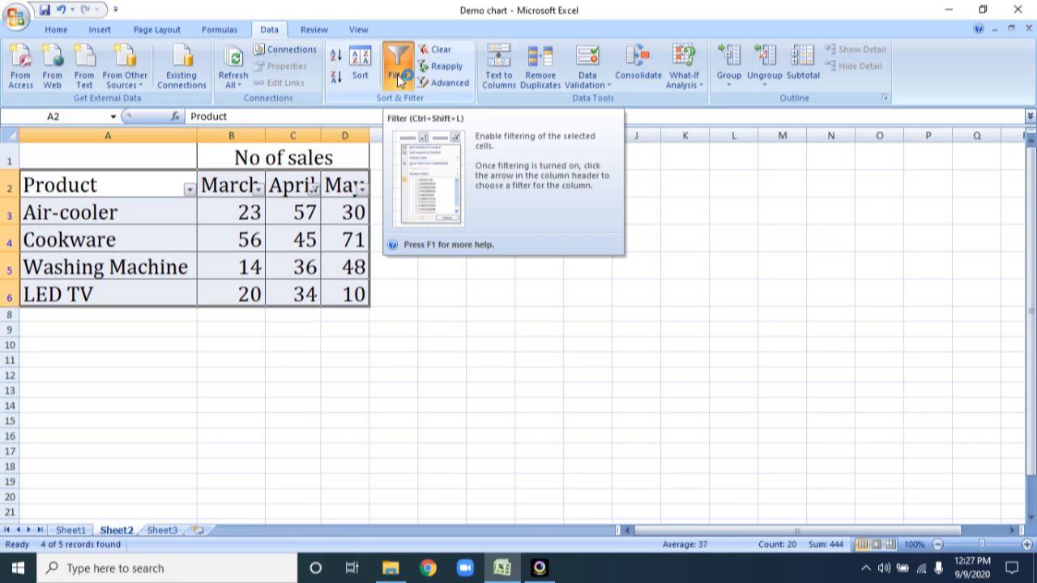
left_click(398, 76)
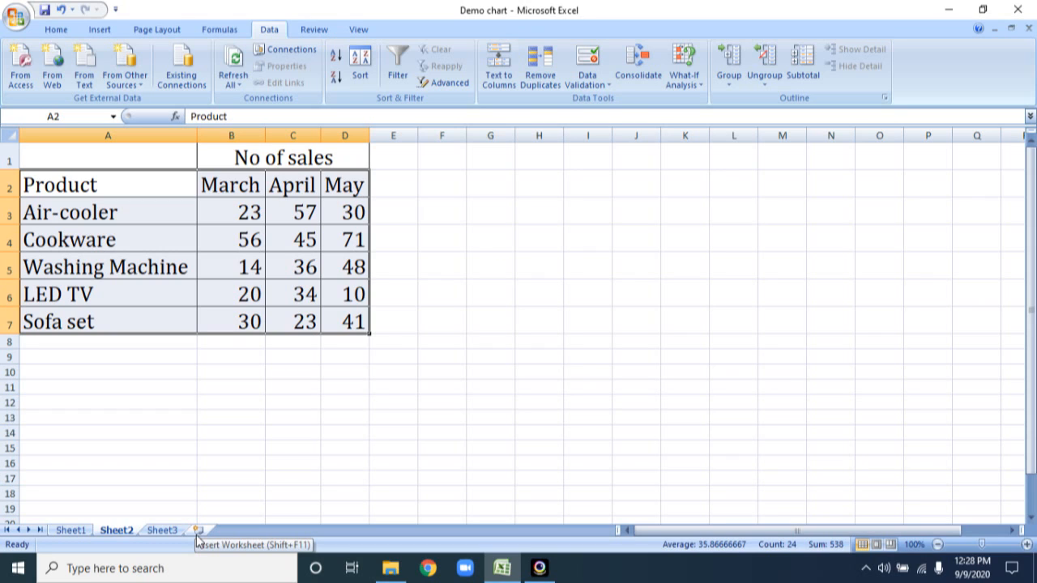
- Insert a new worksheet after Sheet3 and rename it with a person's first name
left_click(198, 531)
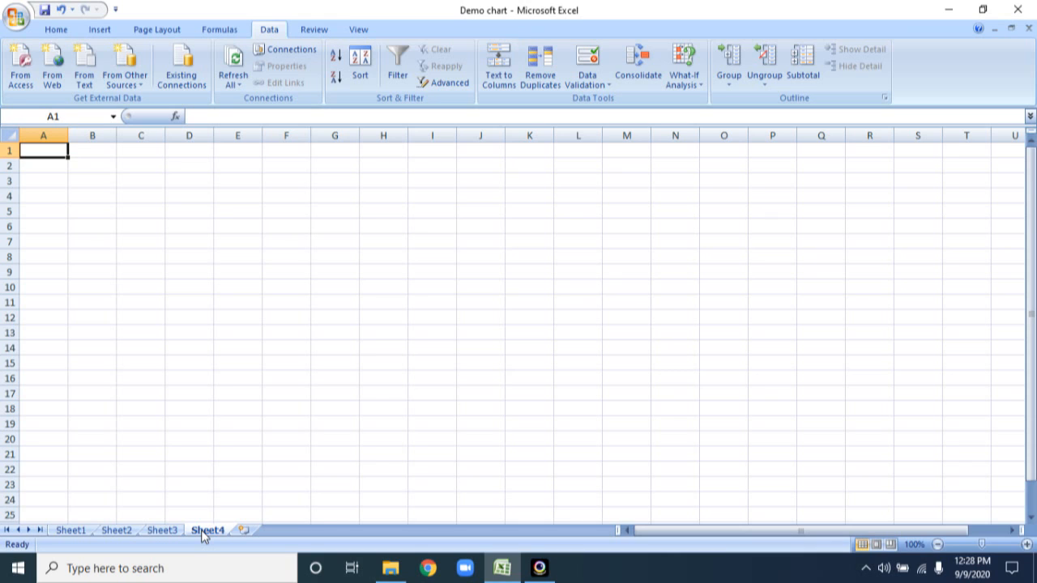
right_click(215, 531)
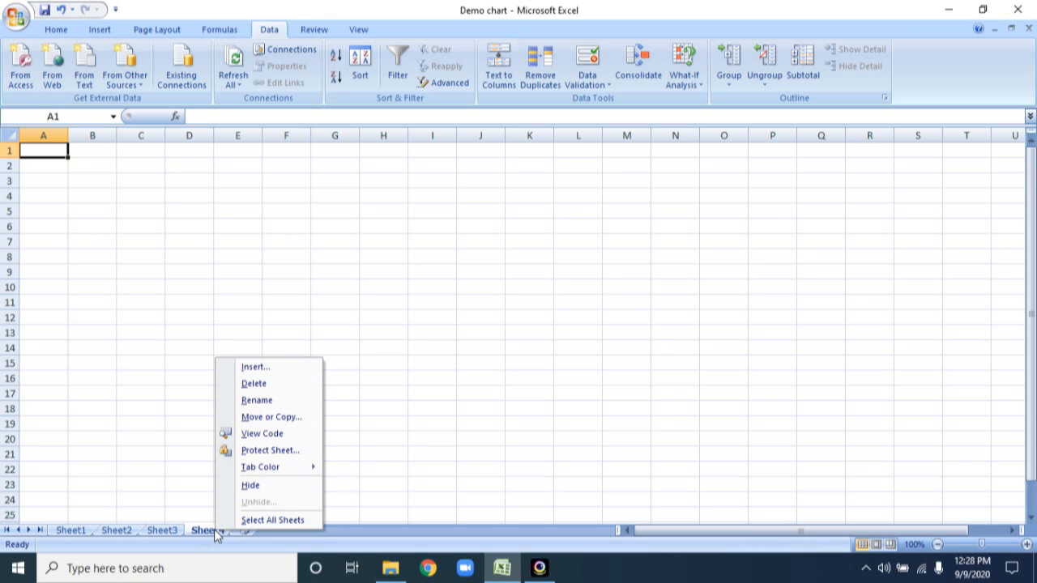
left_click(269, 400)
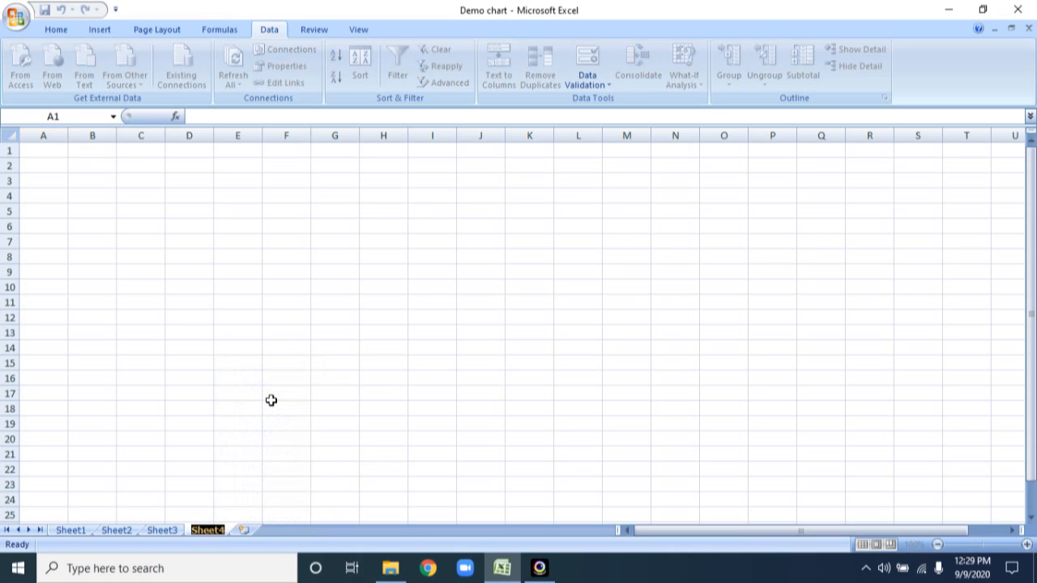
type("Akila")
key("Return")
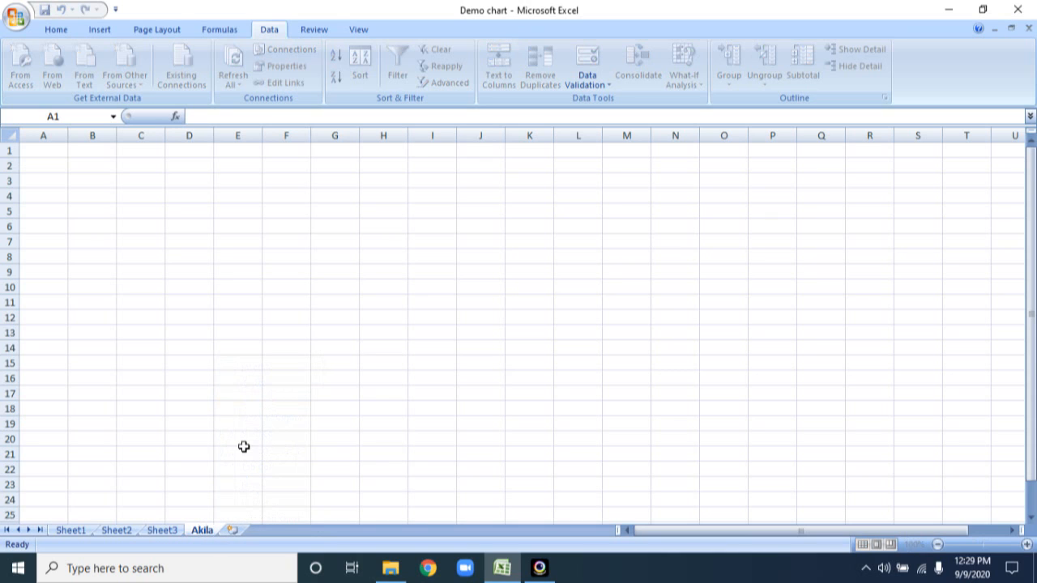
- Rename the new worksheet again, using a different person's first name
double_click(202, 531)
type("siva")
left_click(203, 520)
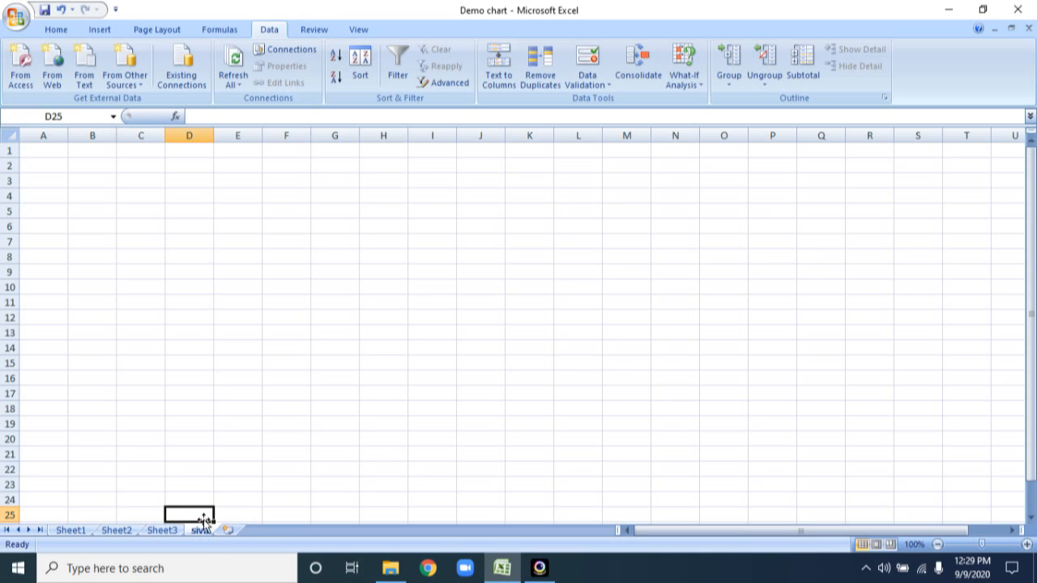
- Rename the worksheet after Sheet3 once more, using another person's first name
right_click(201, 535)
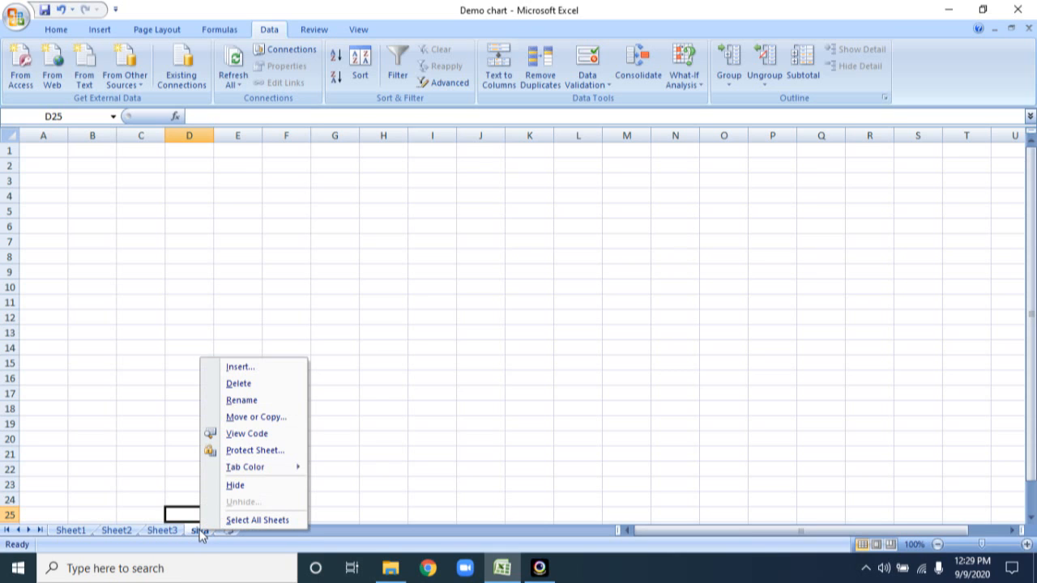
left_click(255, 403)
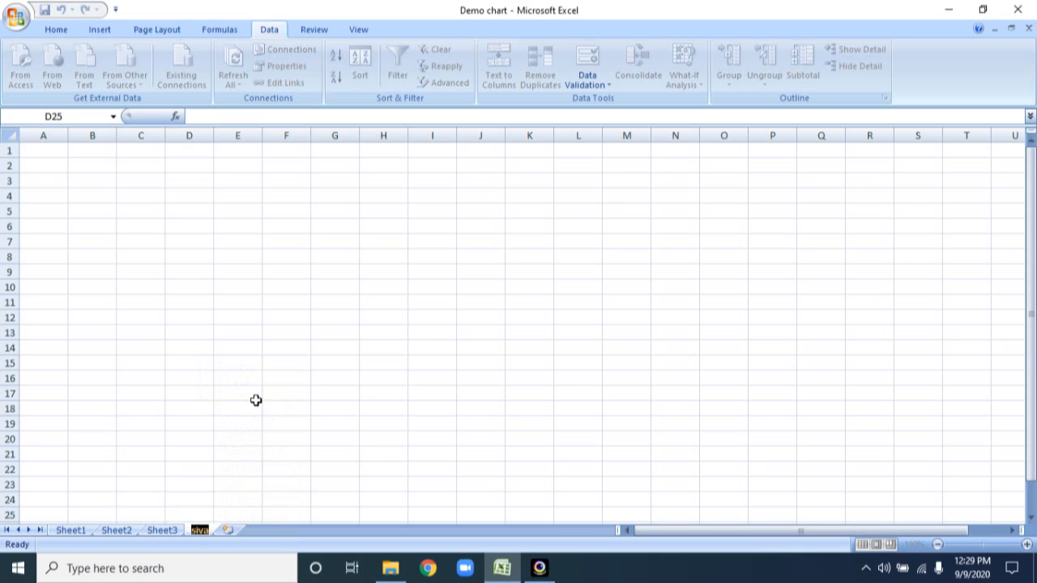
left_click(215, 518)
double_click(200, 531)
type("hari")
left_click(265, 497)
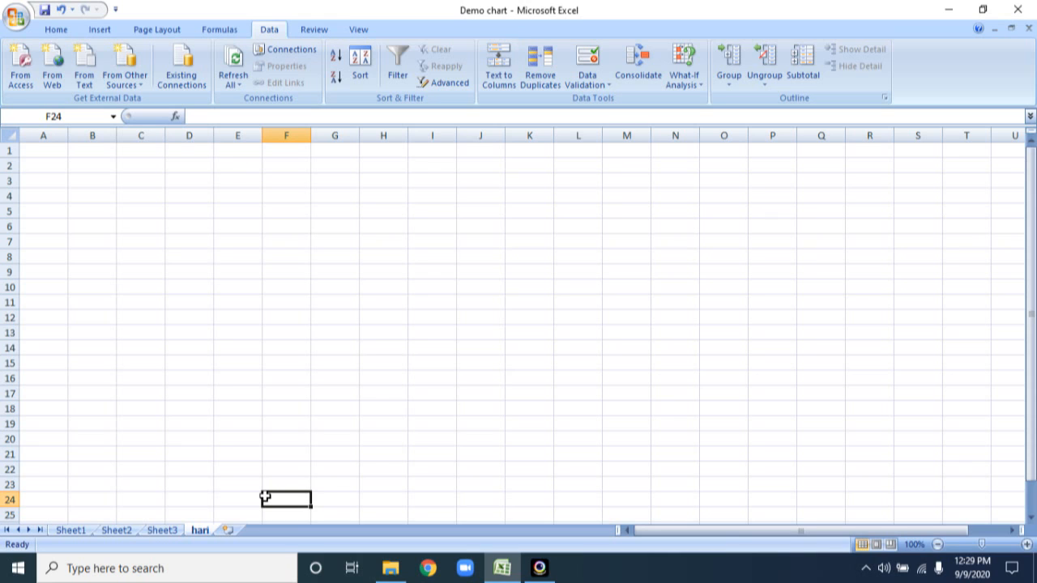
- Delete the renamed worksheet after Sheet3 and look through the remaining Sheet1, Sheet2 and Sheet3
right_click(202, 533)
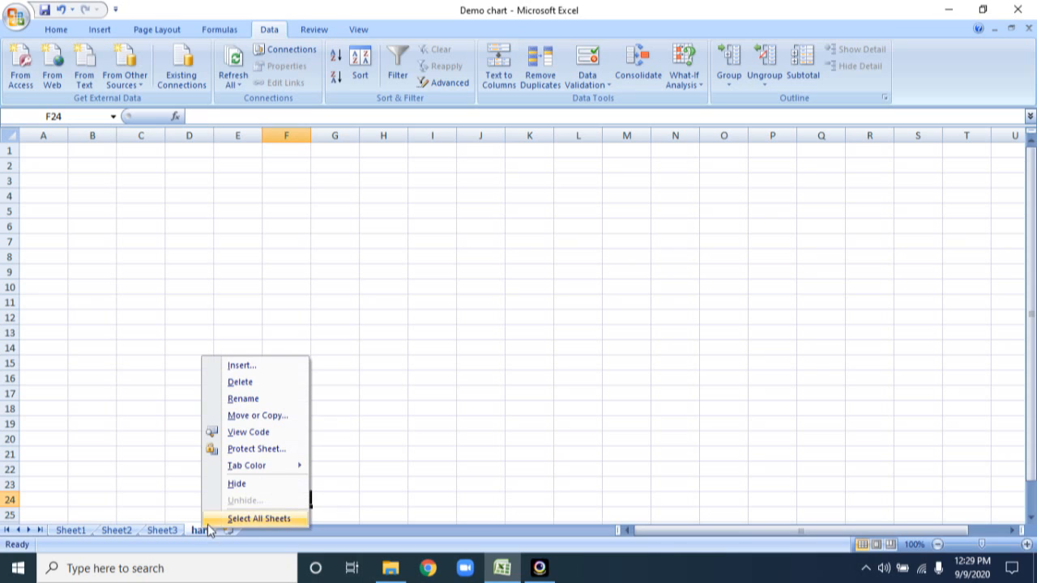
left_click(260, 387)
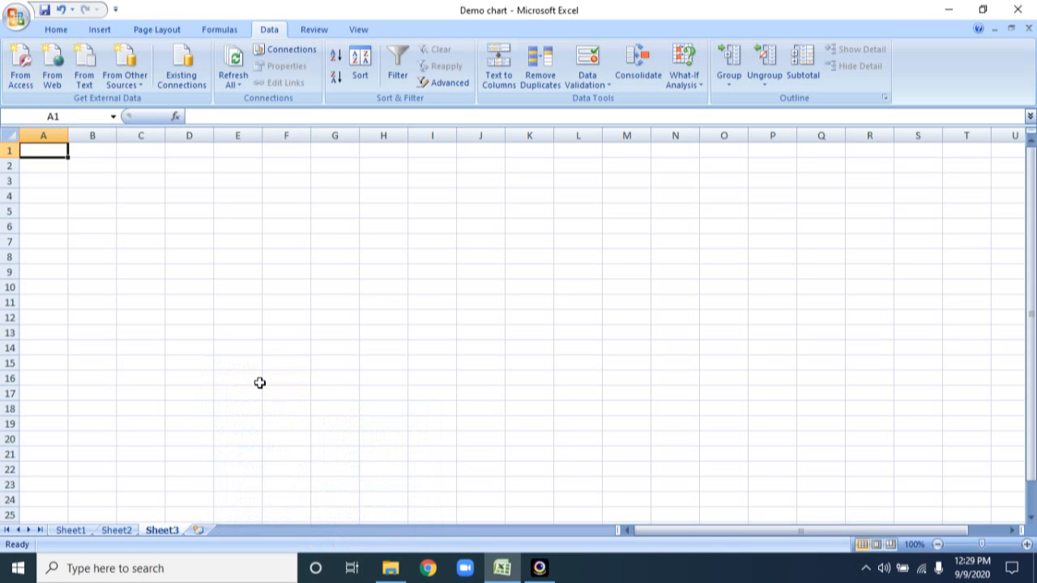
left_click(86, 530)
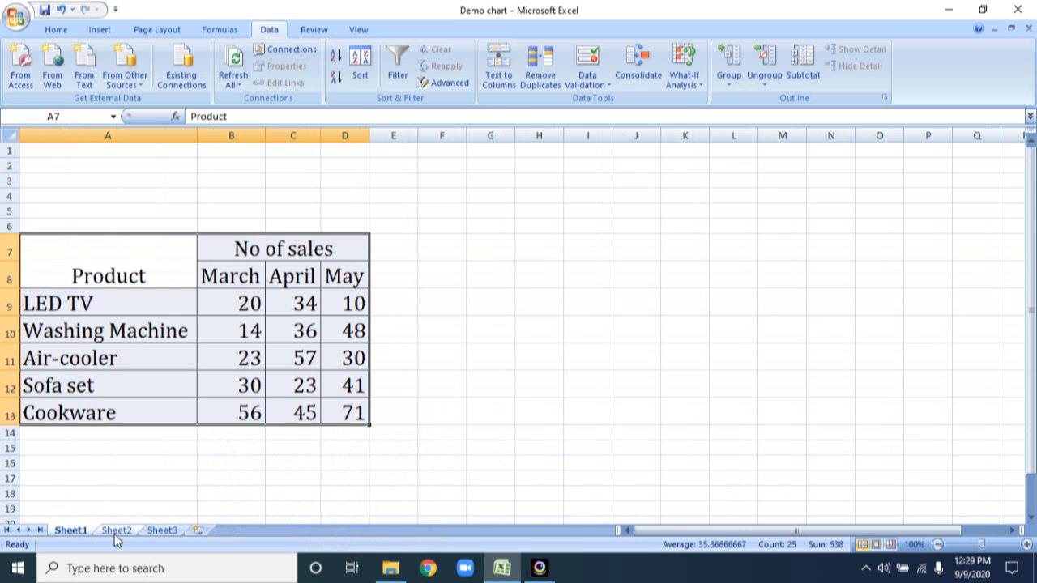
left_click(116, 531)
left_click(159, 533)
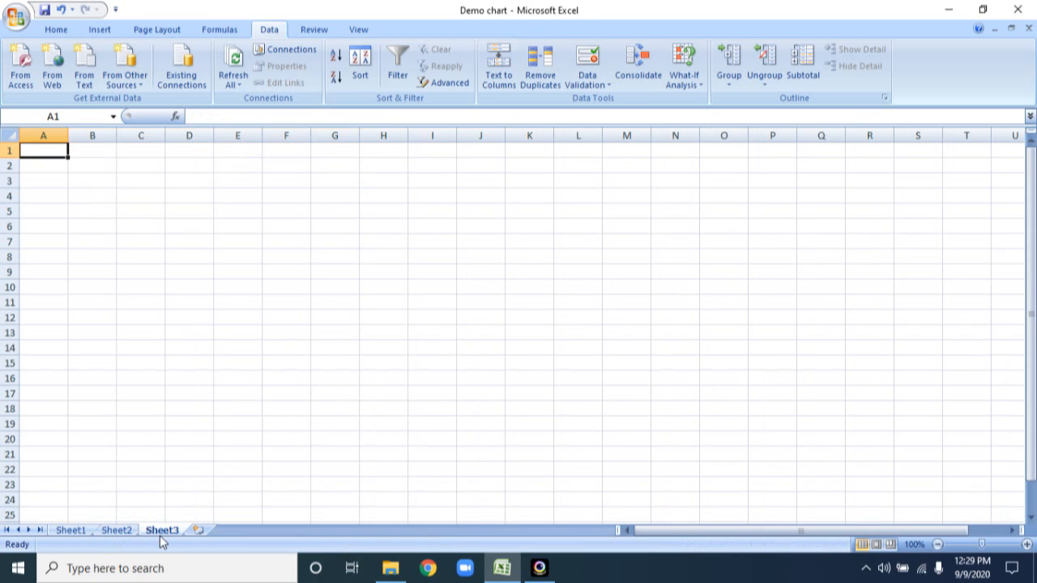
- Rename Sheet1, which holds the product sales table, as sales
left_click(69, 533)
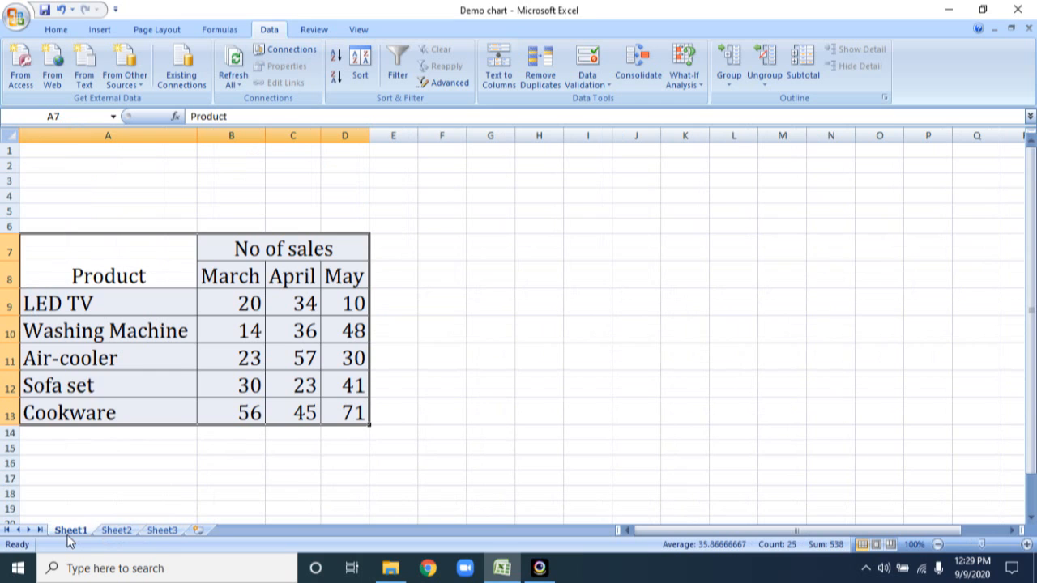
right_click(69, 534)
left_click(123, 406)
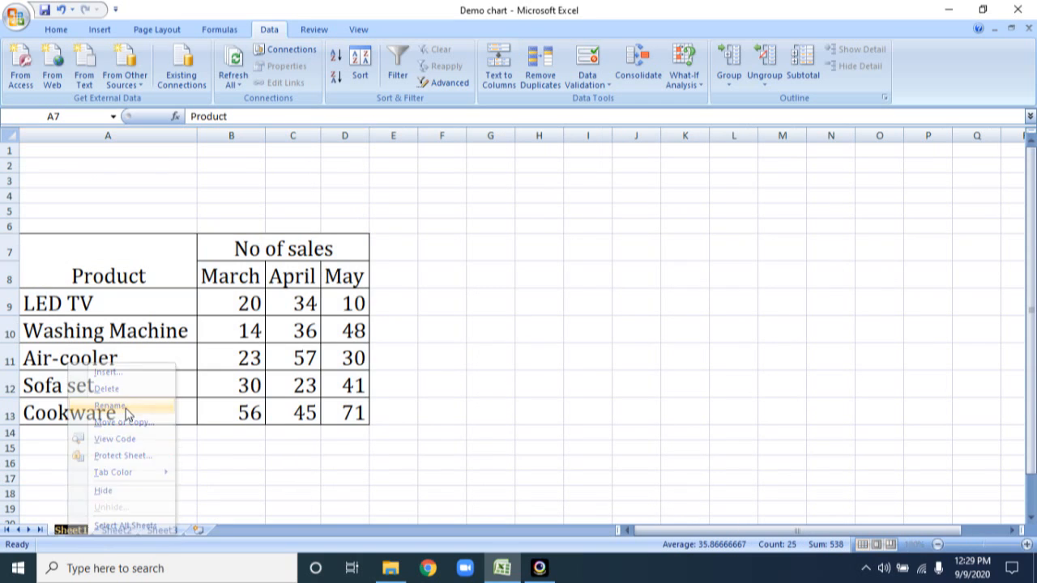
type("sales")
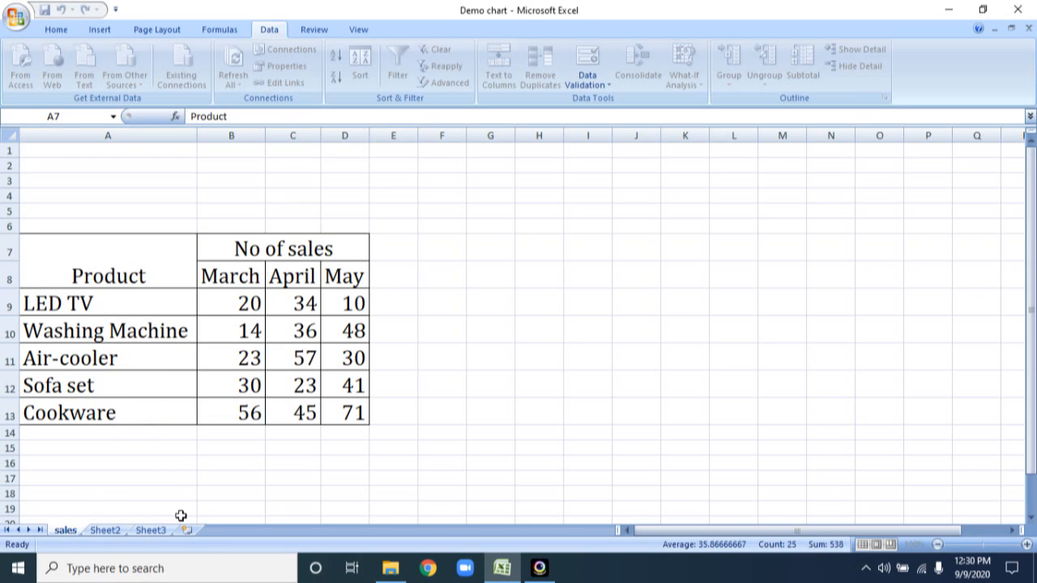
left_click(181, 510)
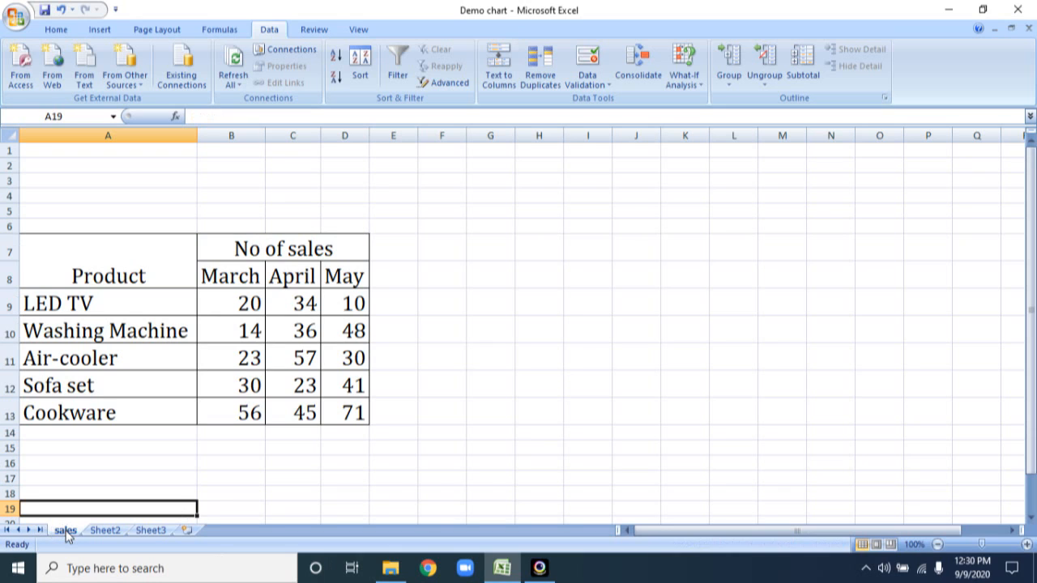
left_click(312, 429)
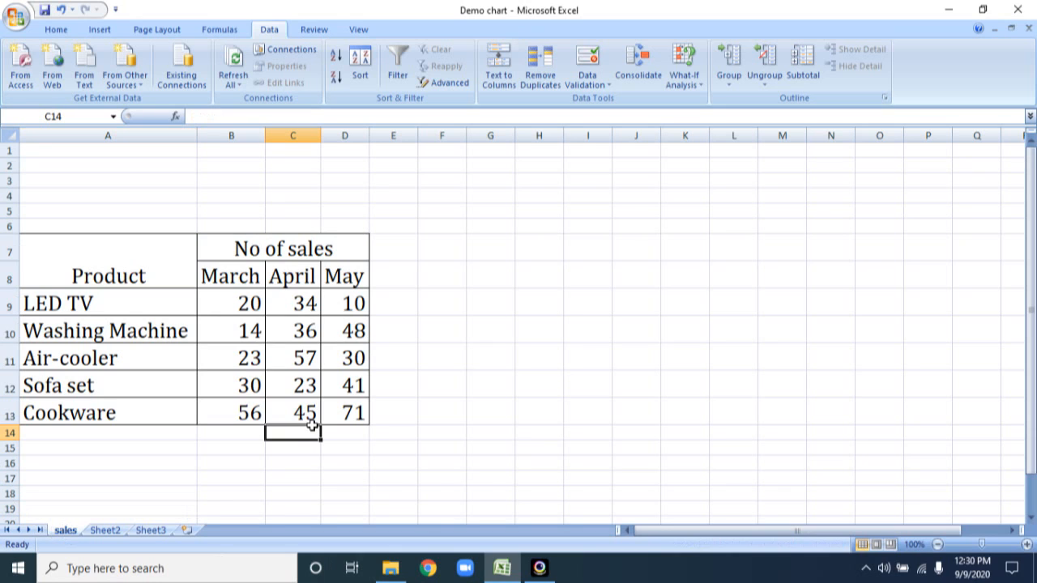
- Set the tab color of the sales worksheet to standard Red
right_click(68, 531)
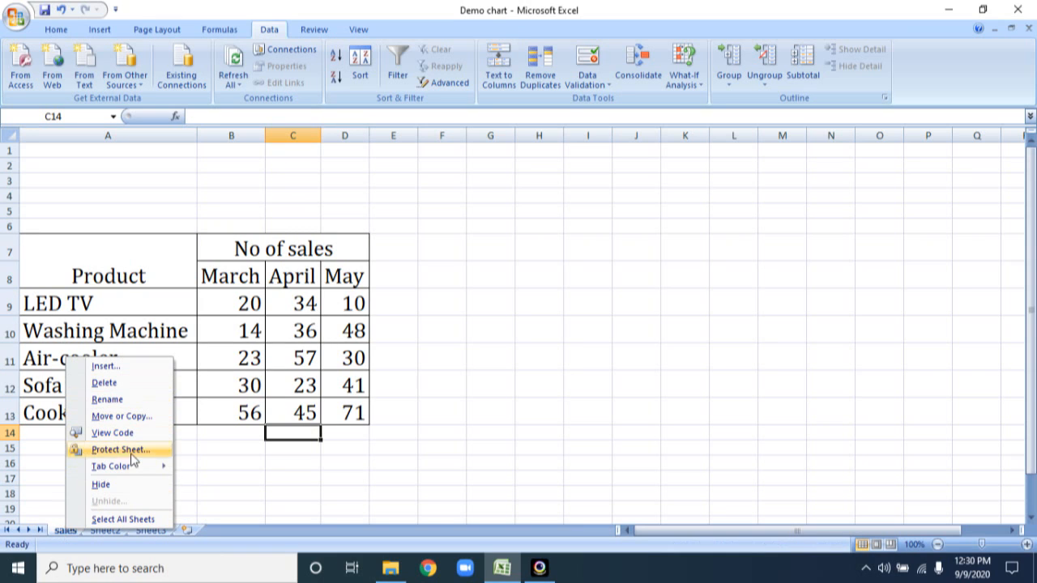
mouse_move(143, 471)
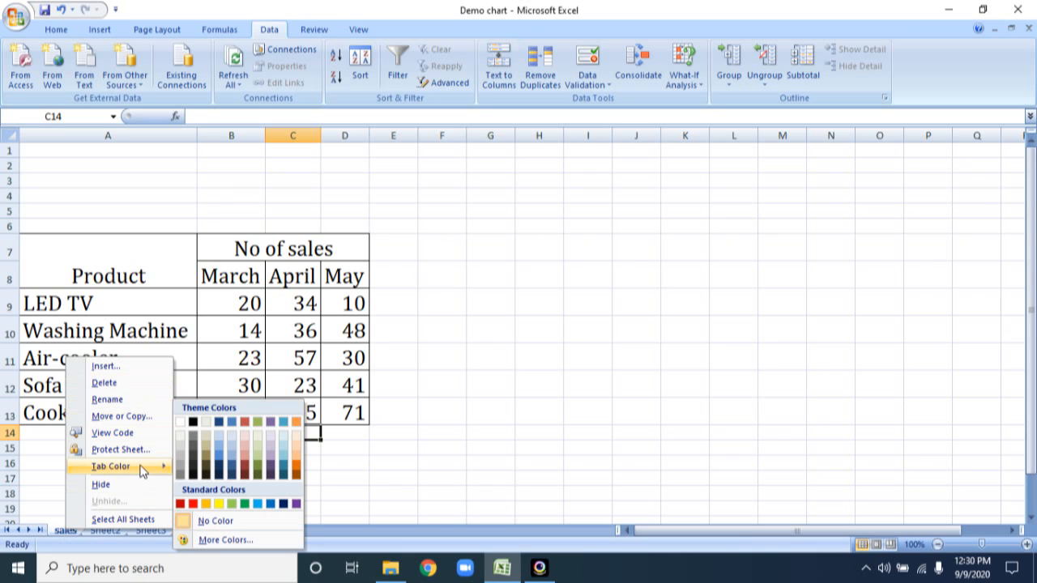
left_click(193, 503)
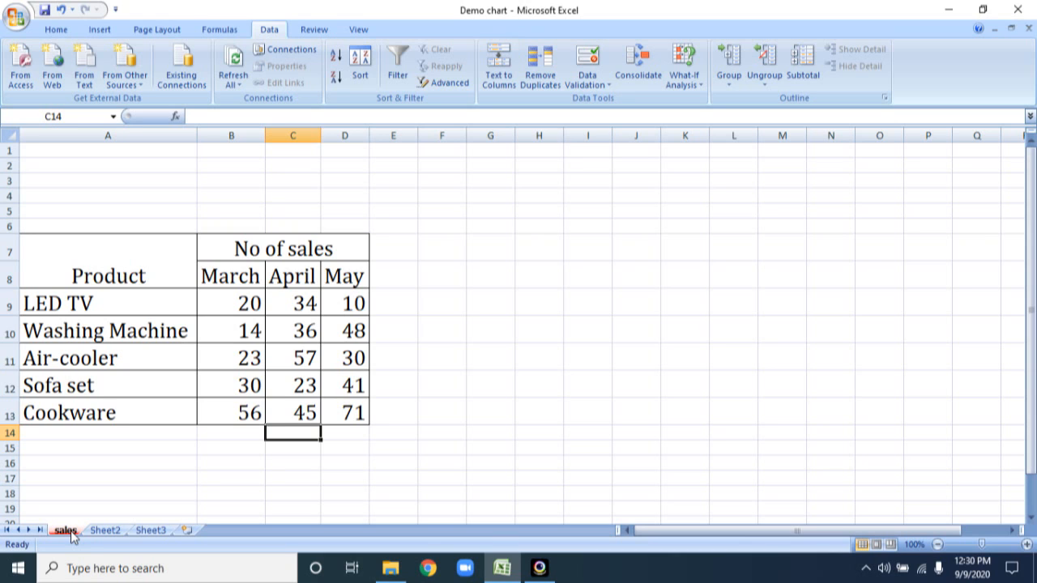
- Rename Sheet2, which holds the second copy of the sales table, as New entry
left_click(106, 531)
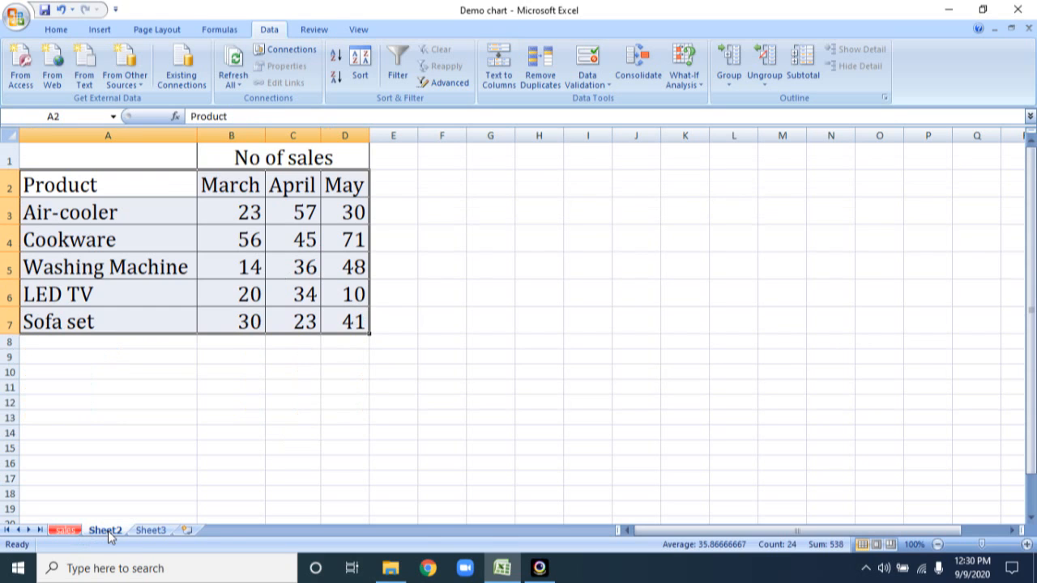
right_click(109, 535)
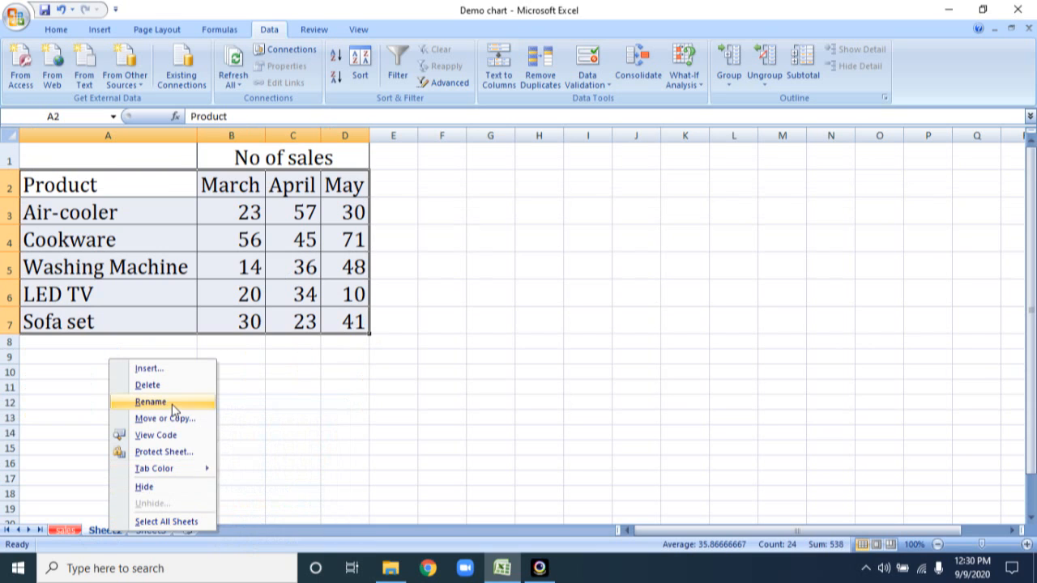
left_click(151, 401)
type("N")
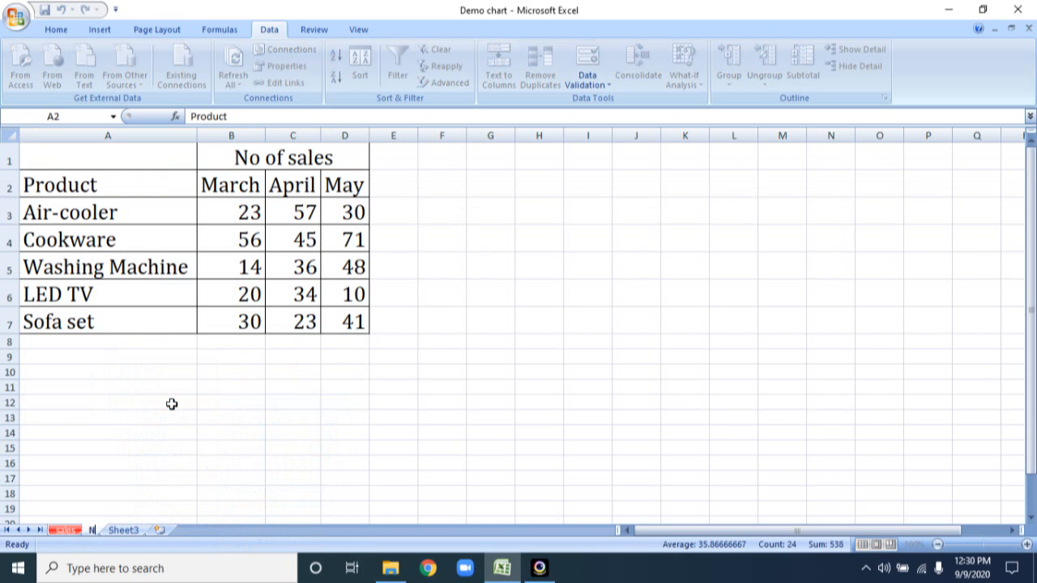
type("ew entry")
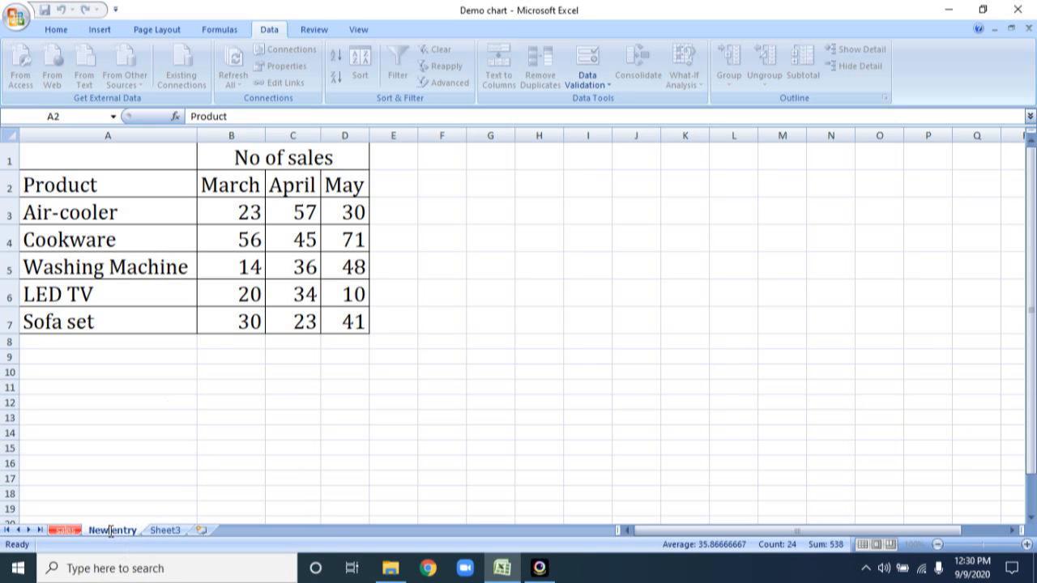
left_click(176, 470)
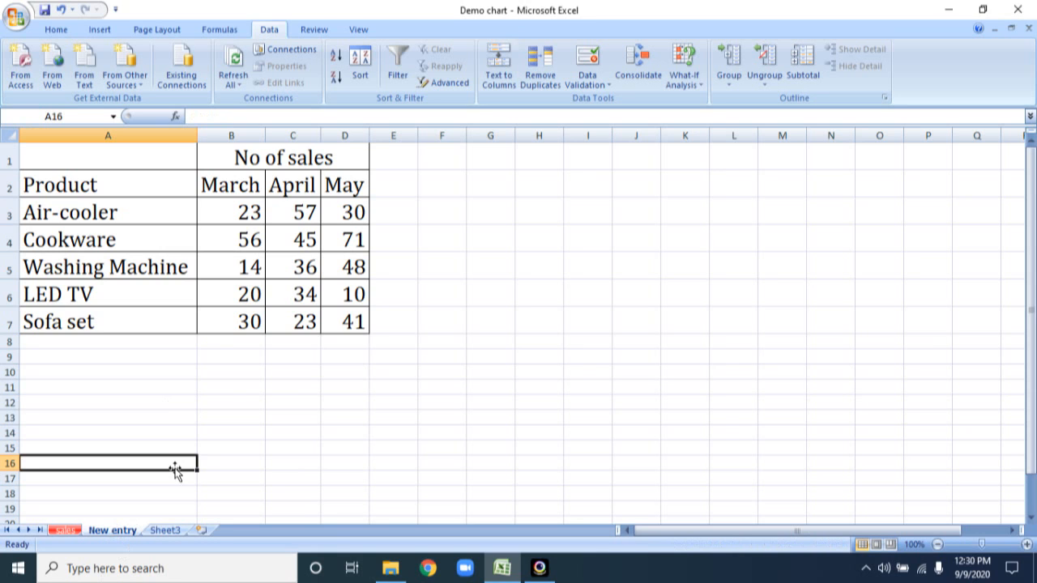
- Set the tab color of the New entry worksheet to standard Green
right_click(116, 534)
mouse_move(188, 472)
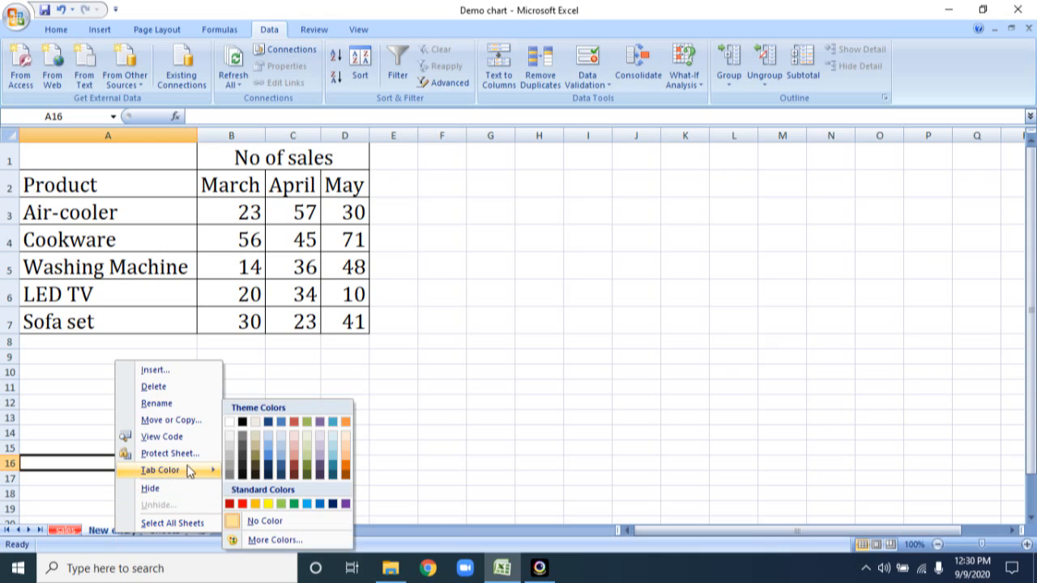
left_click(294, 505)
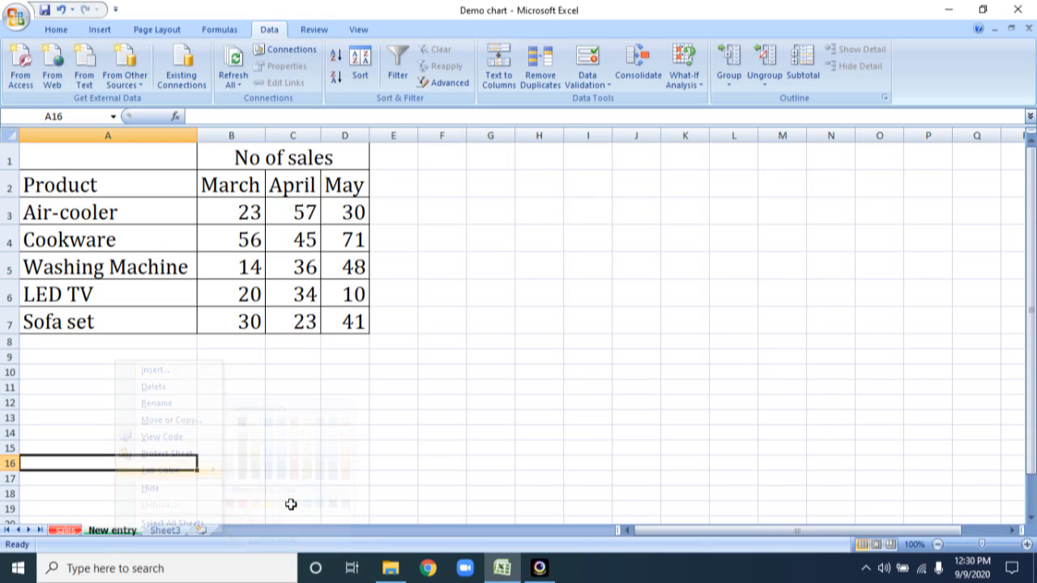
left_click(130, 504)
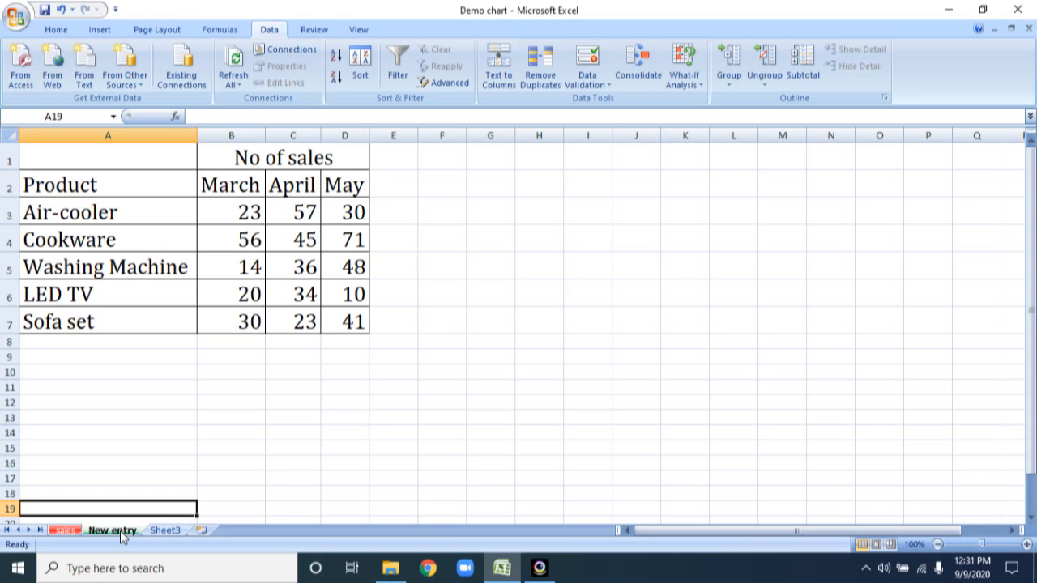
- View Sheet3 to check the colored sheet tabs, and return to the sales worksheet
left_click(164, 531)
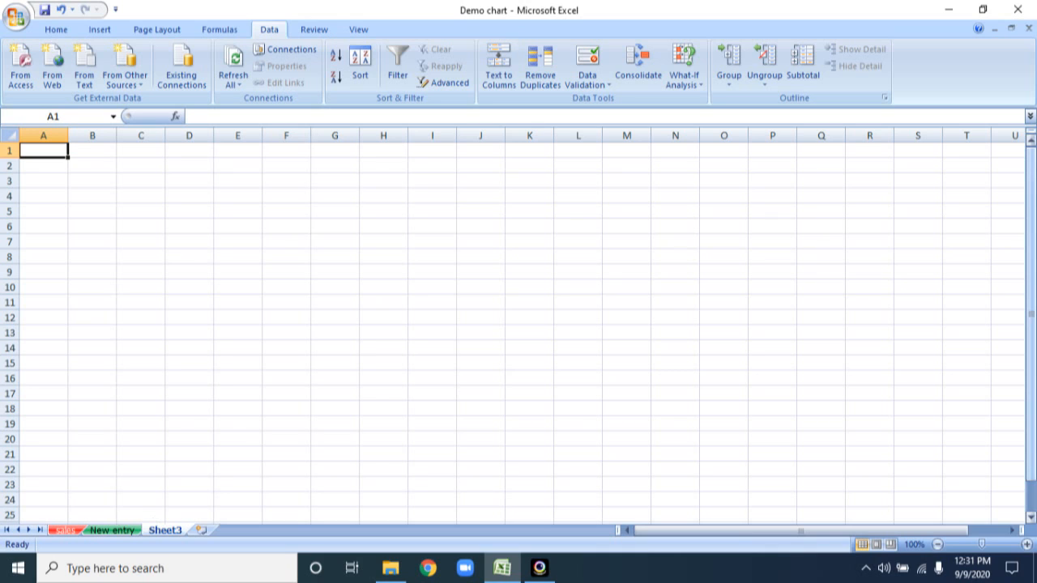
left_click_drag(1031, 331, 1031, 327)
left_click(68, 531)
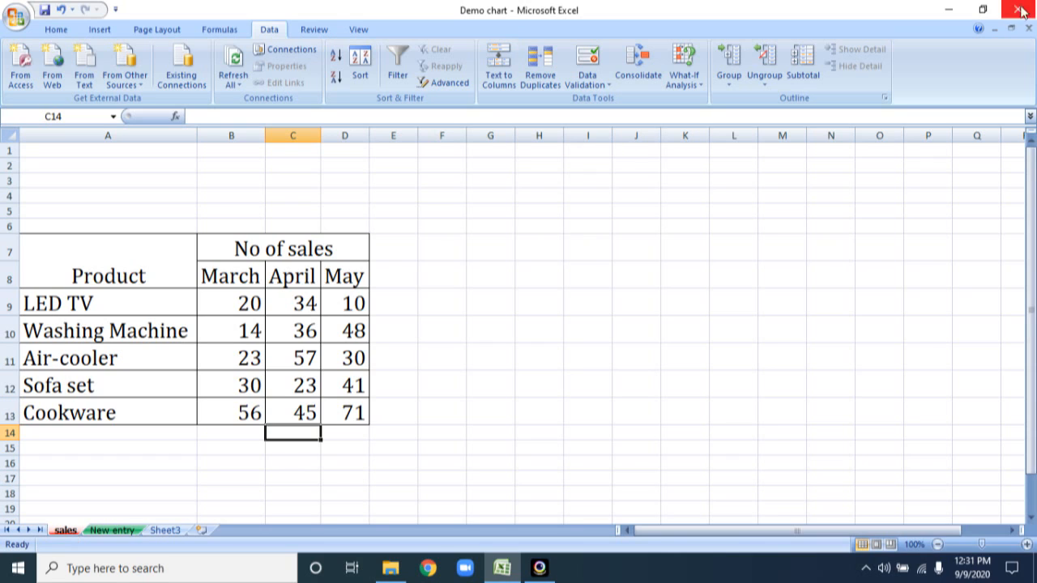
left_click(554, 575)
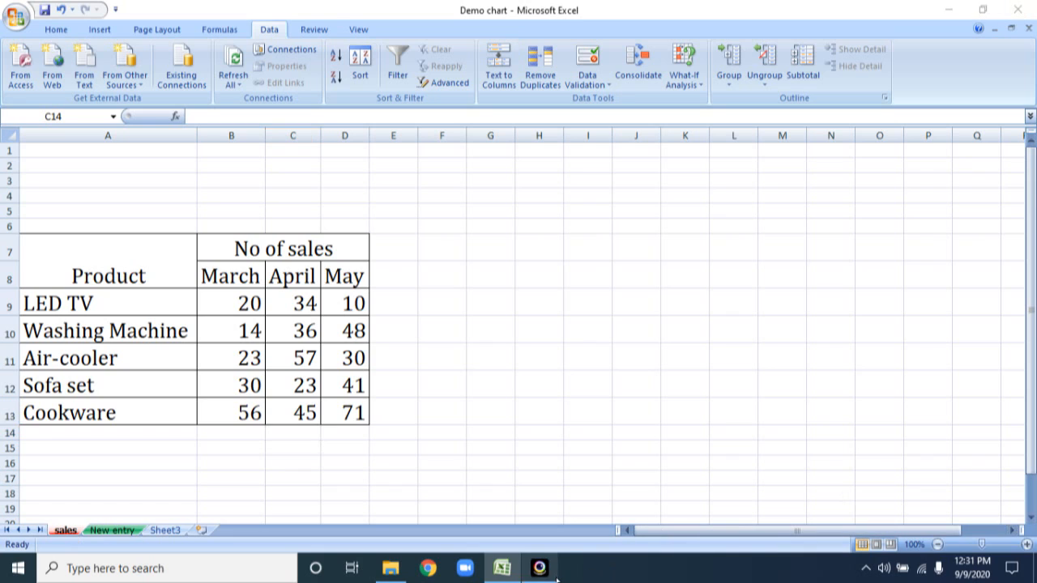